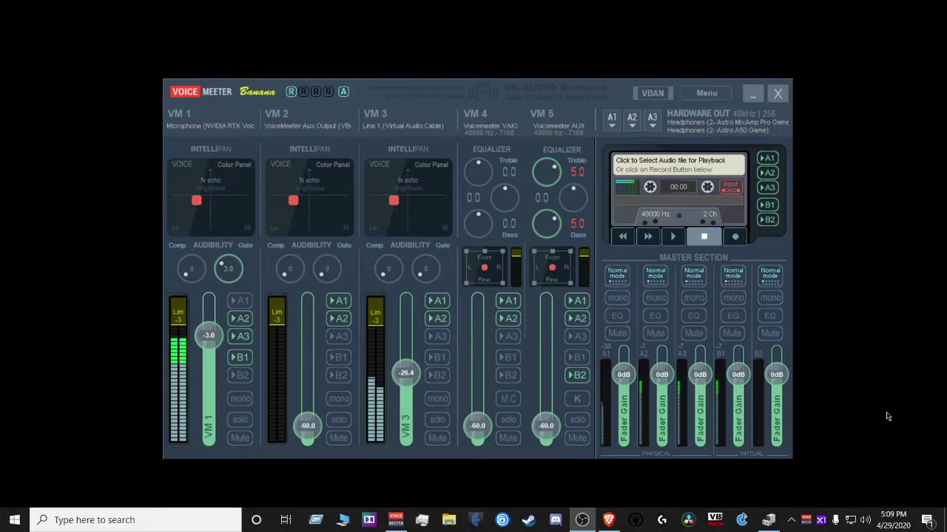
Step: Open Device Manager from a 'dev' search, maximize it, and expand Audio inputs and outputs
left_click(173, 522)
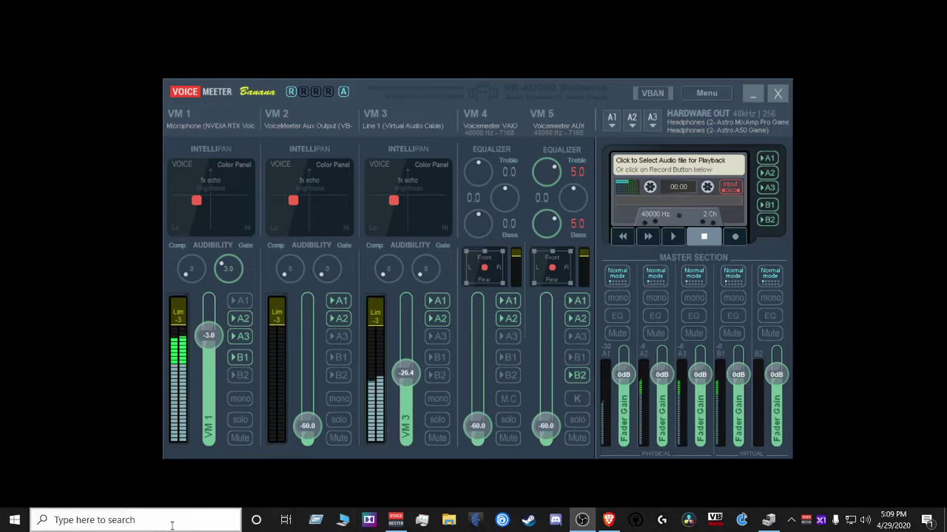
type("dev")
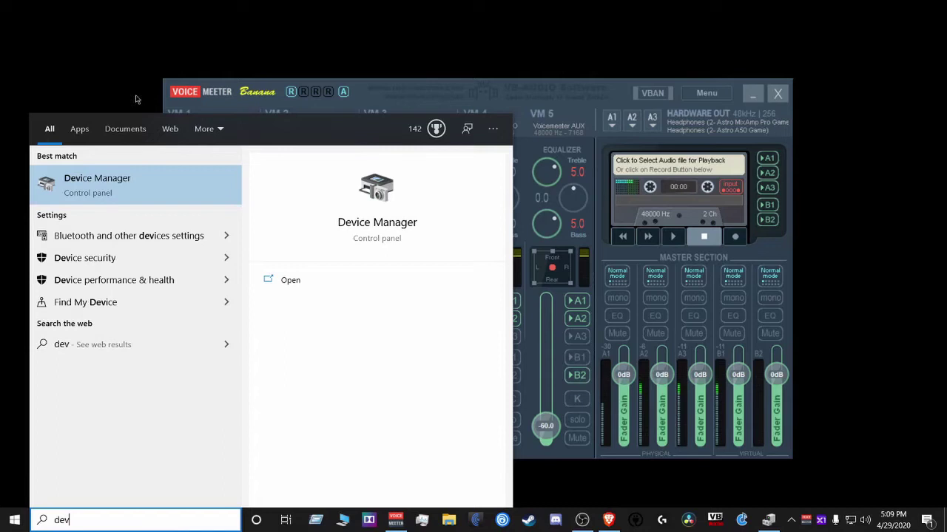
left_click(106, 184)
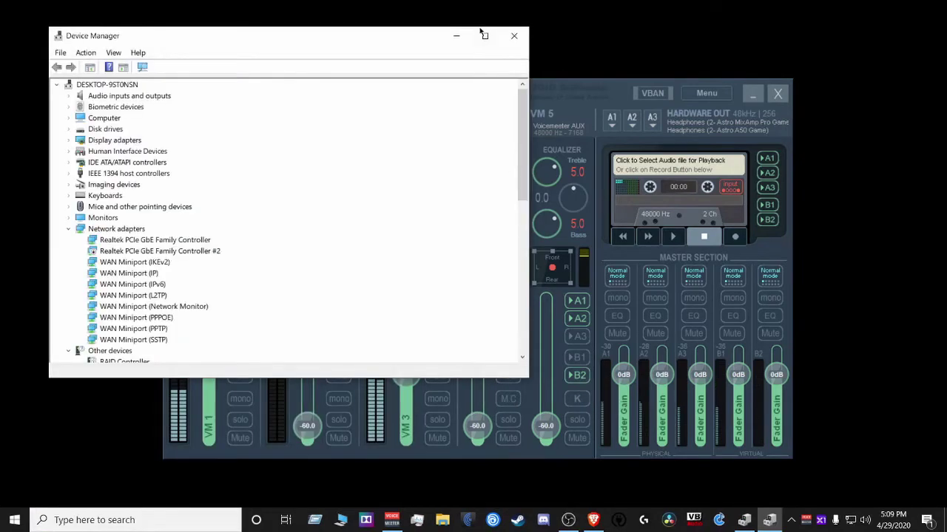
left_click(485, 33)
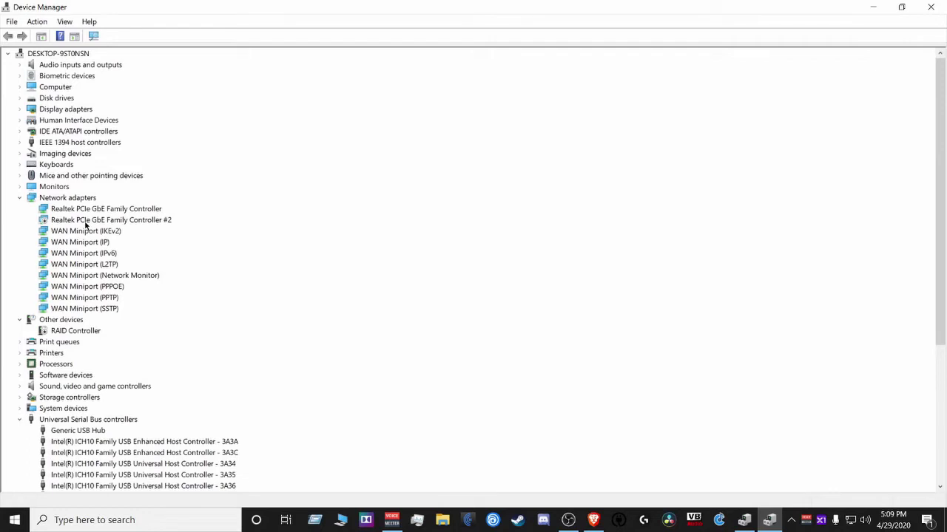
left_click(20, 65)
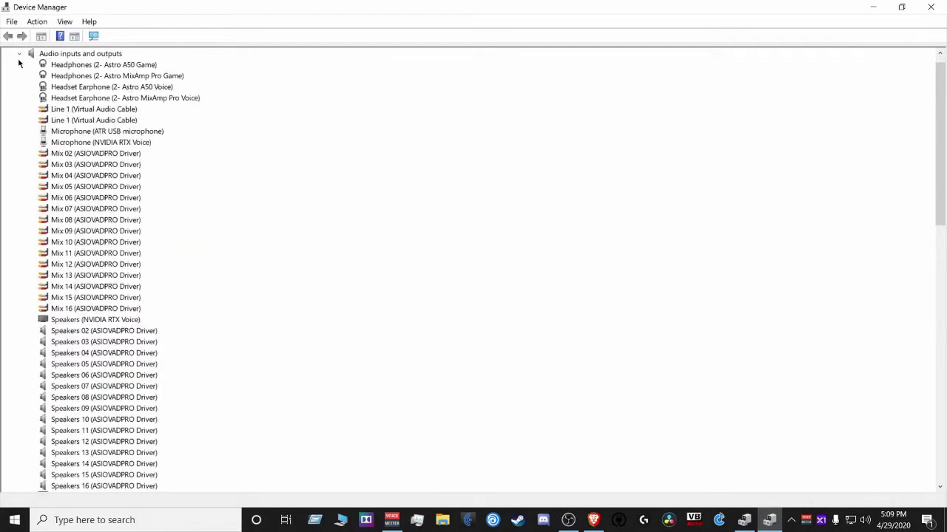
left_click(20, 53)
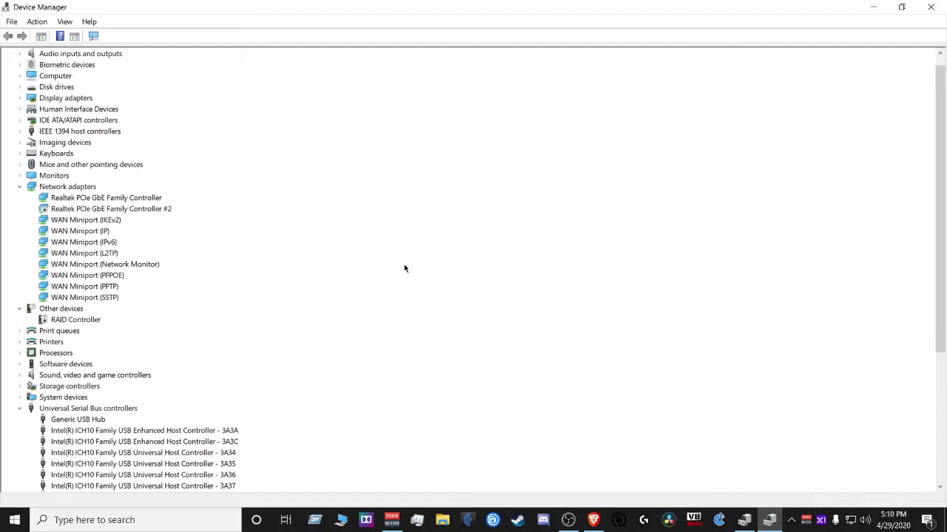
left_click(20, 54)
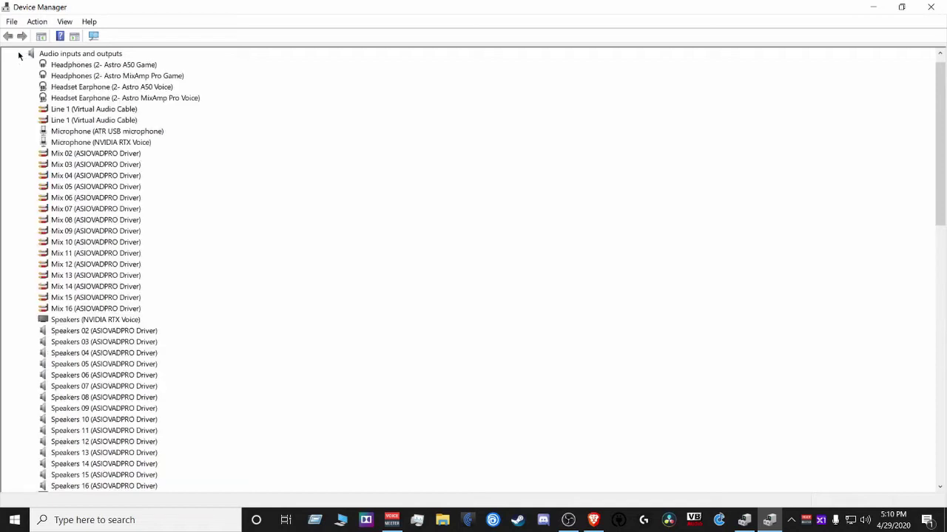
Step: Open the ATR USB microphone's properties and view its Driver tab
right_click(115, 132)
left_click(162, 203)
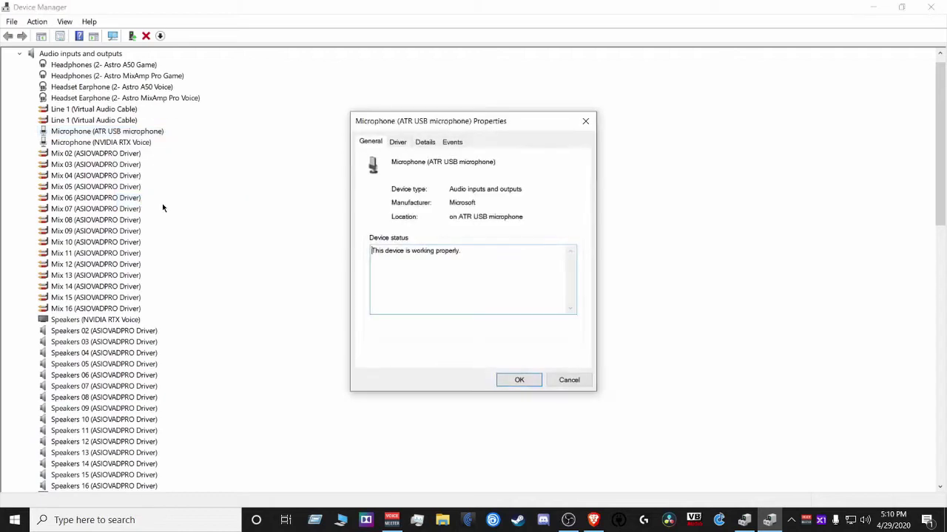
left_click(406, 142)
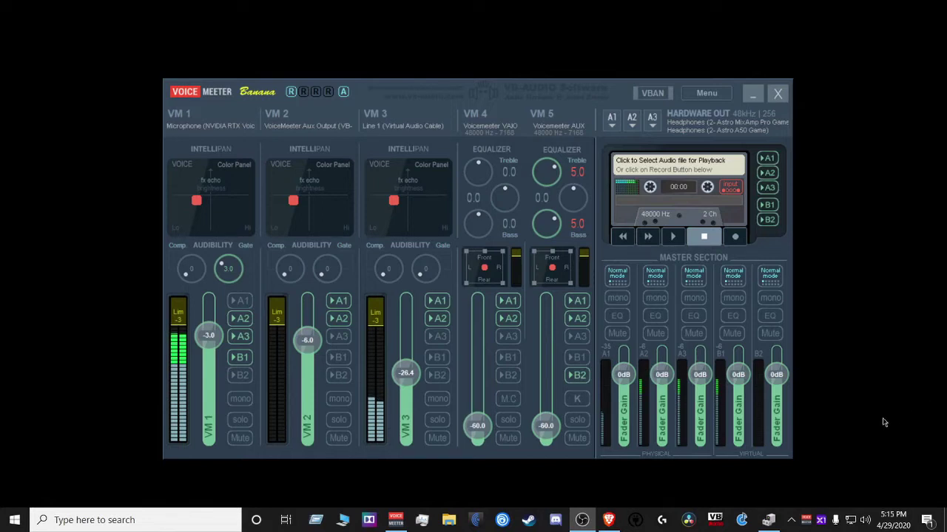
Step: Open Voicemeeter's System Settings / Options and move it aside to review the 256-sample buffering
left_click(701, 95)
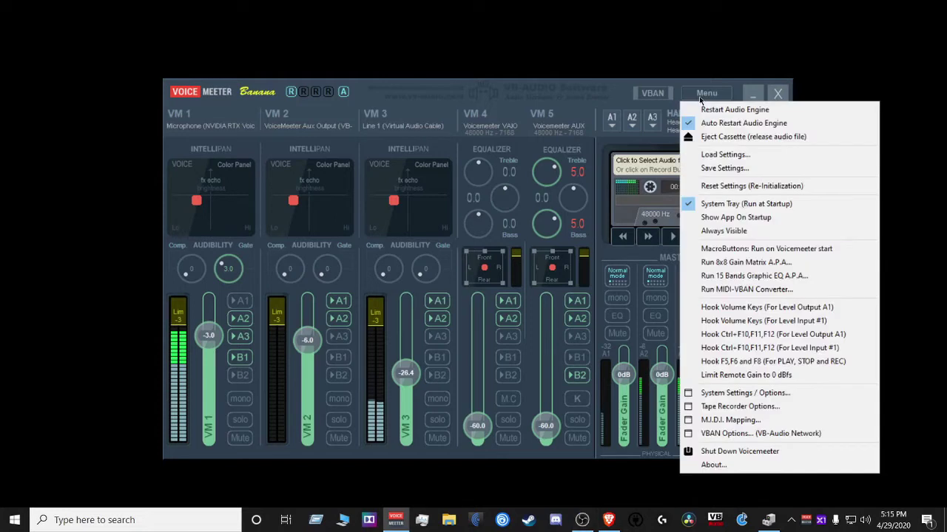
left_click(778, 394)
left_click_drag(796, 99, 711, 76)
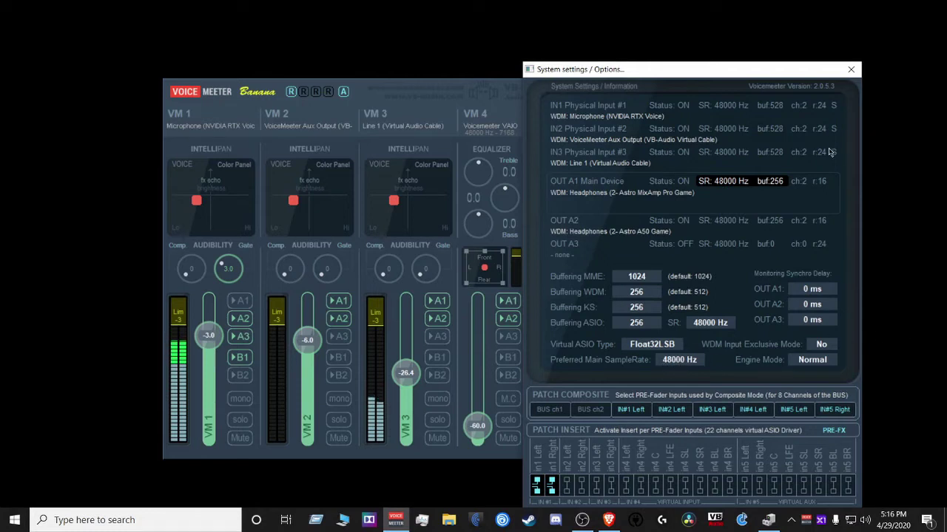
left_click(433, 487)
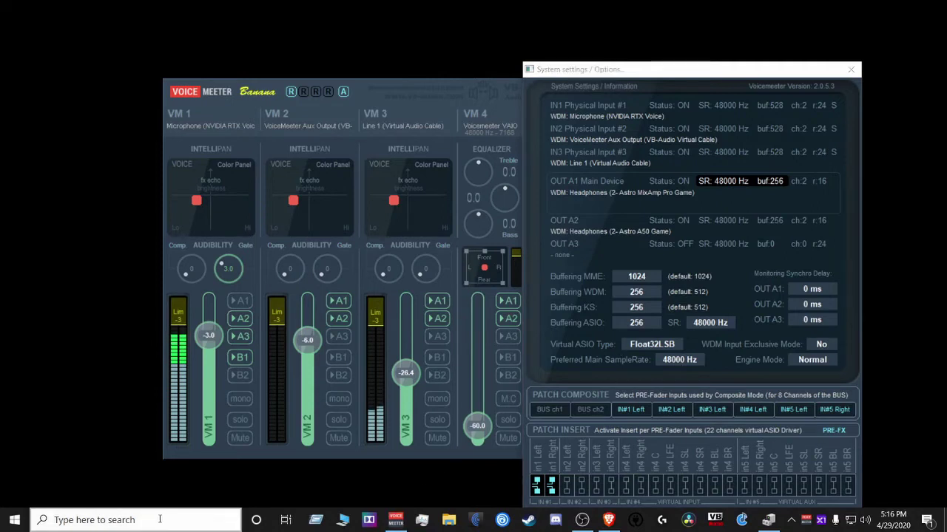
Step: Open Windows Sound settings from the tray speaker and scroll the playback devices list
right_click(865, 520)
left_click(871, 448)
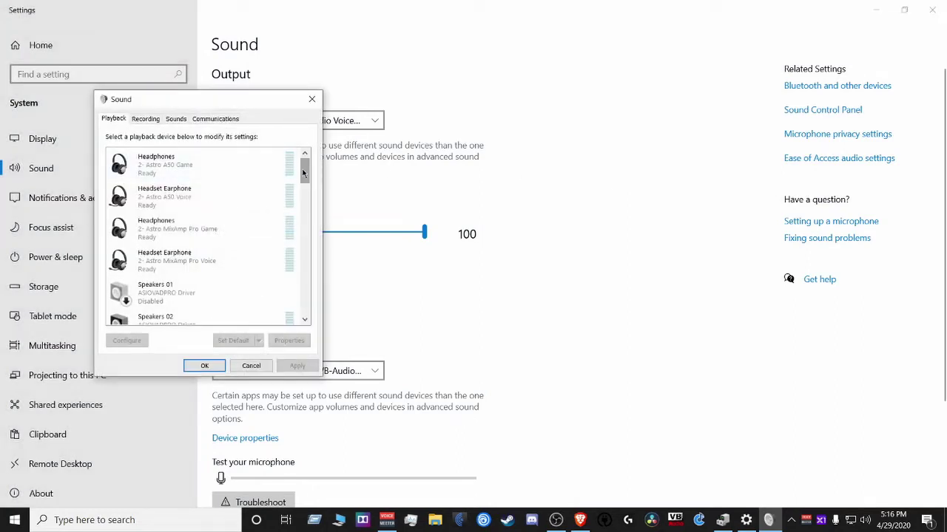
left_click_drag(303, 172, 308, 300)
right_click(190, 274)
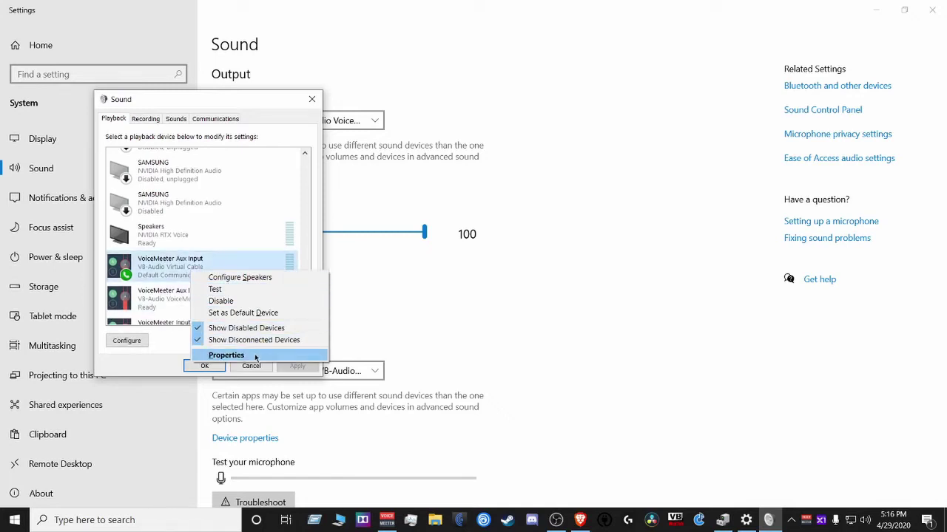
left_click(226, 356)
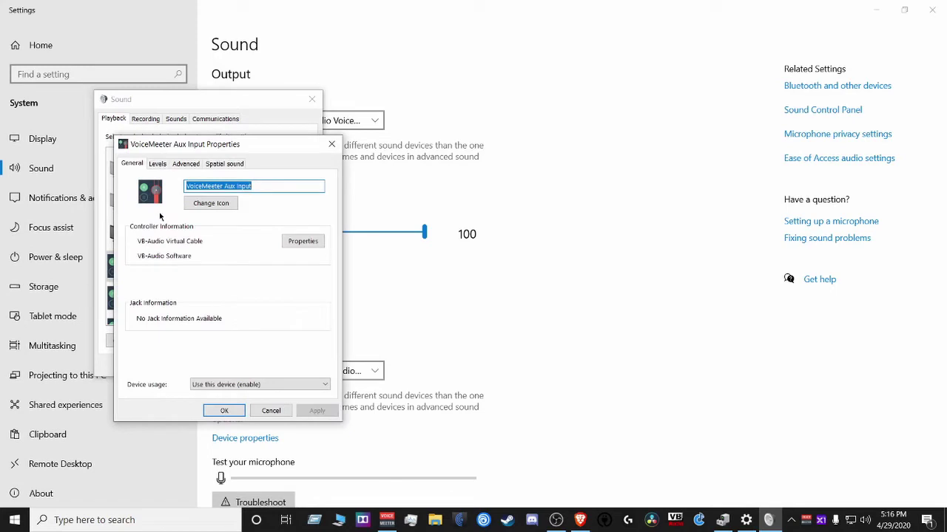
left_click(271, 411)
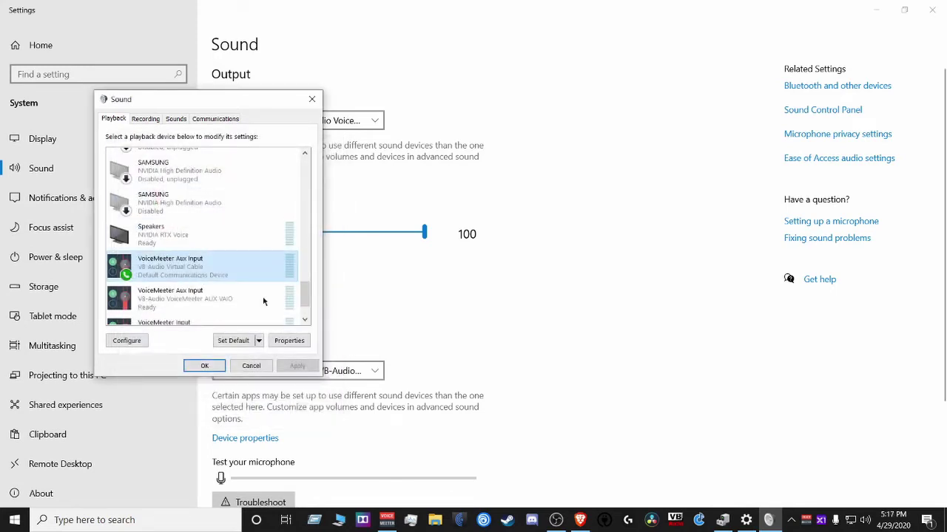
right_click(179, 266)
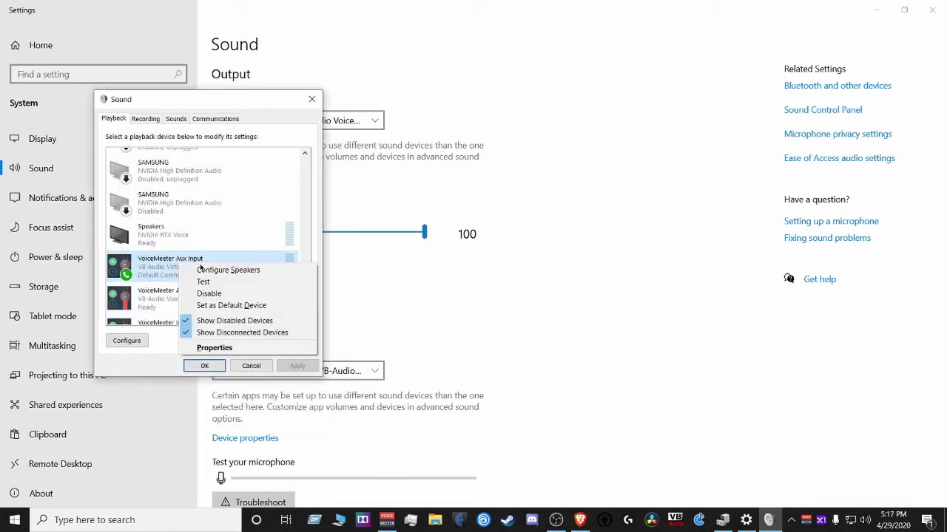
left_click(223, 348)
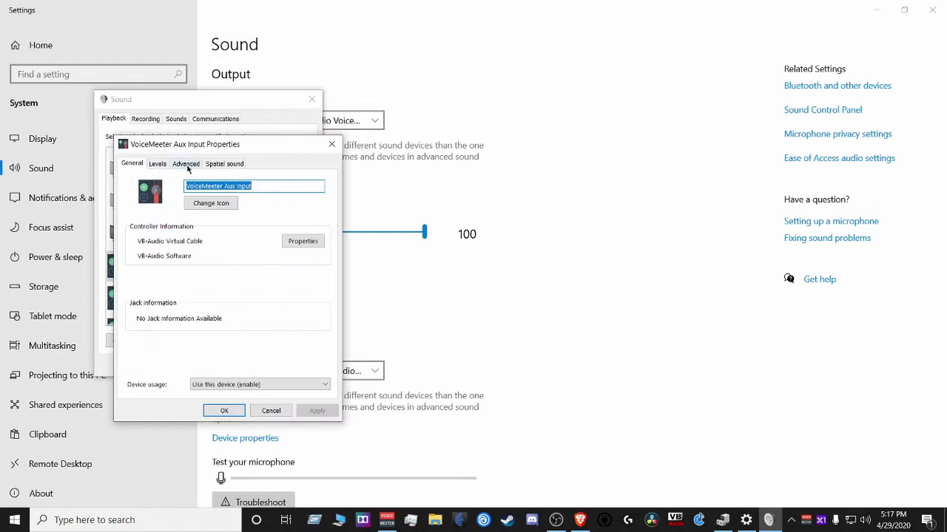
left_click(186, 164)
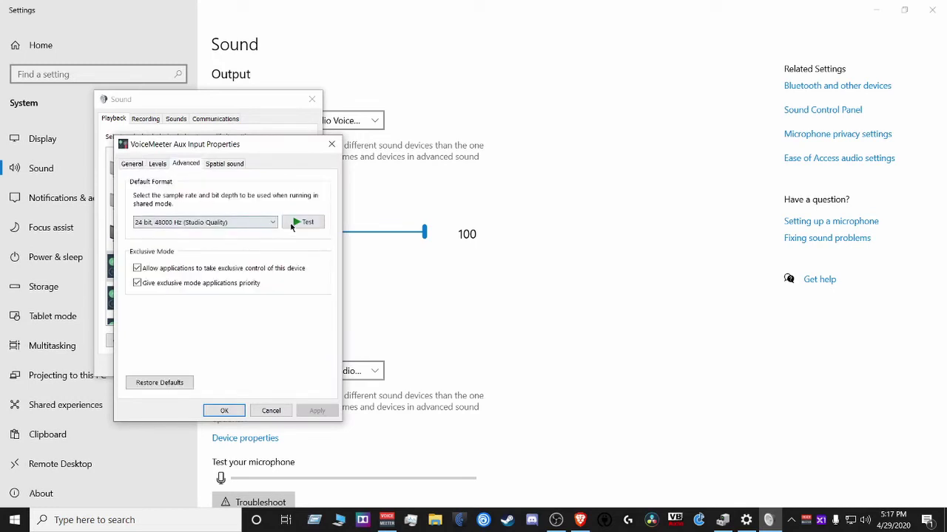
left_click(272, 223)
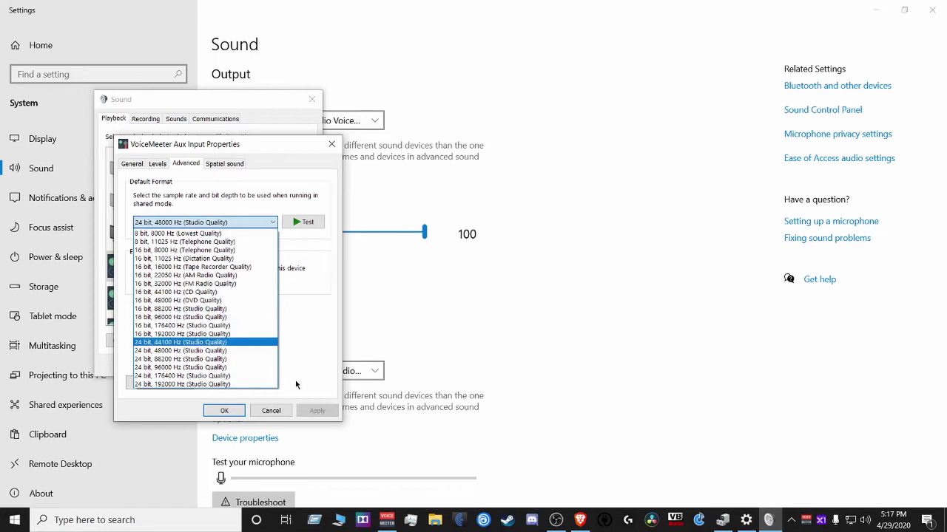
left_click(272, 411)
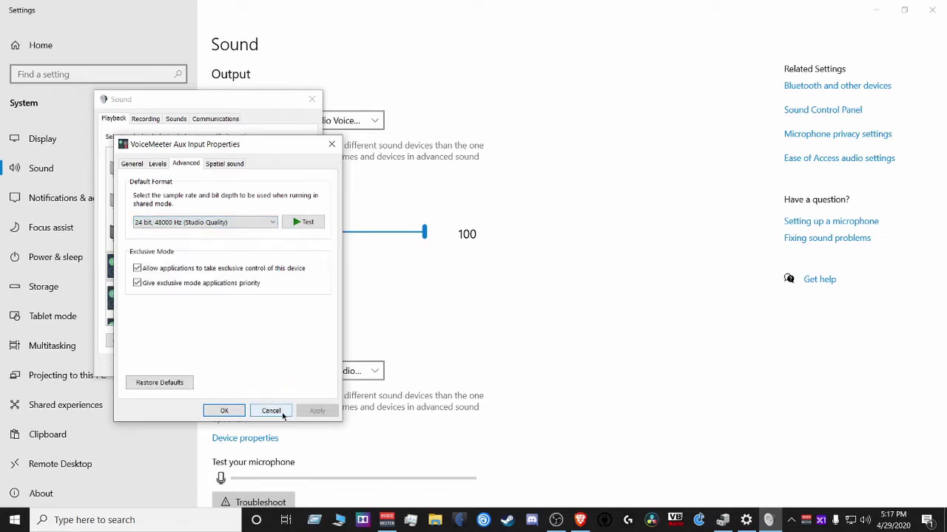
Step: Close the device properties and Sound dialog, then reopen the classic Sound Control Panel
left_click(271, 411)
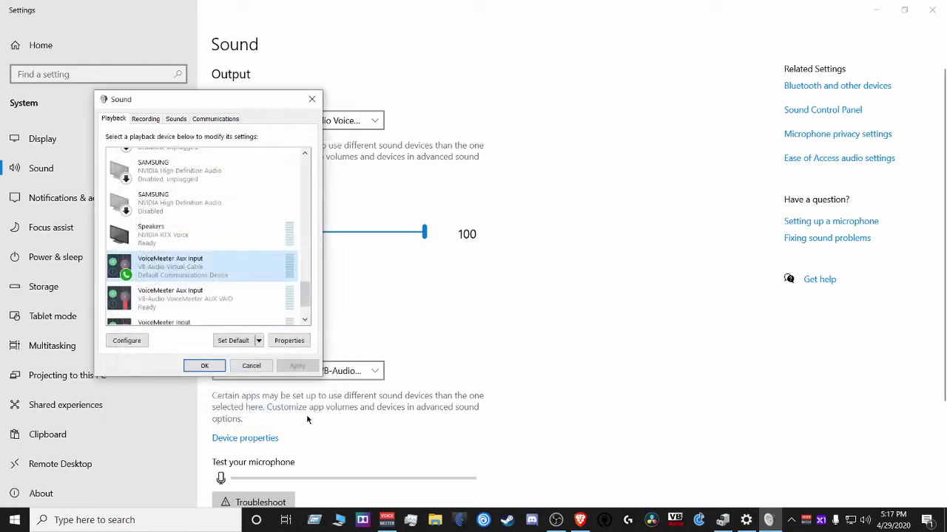
left_click(269, 367)
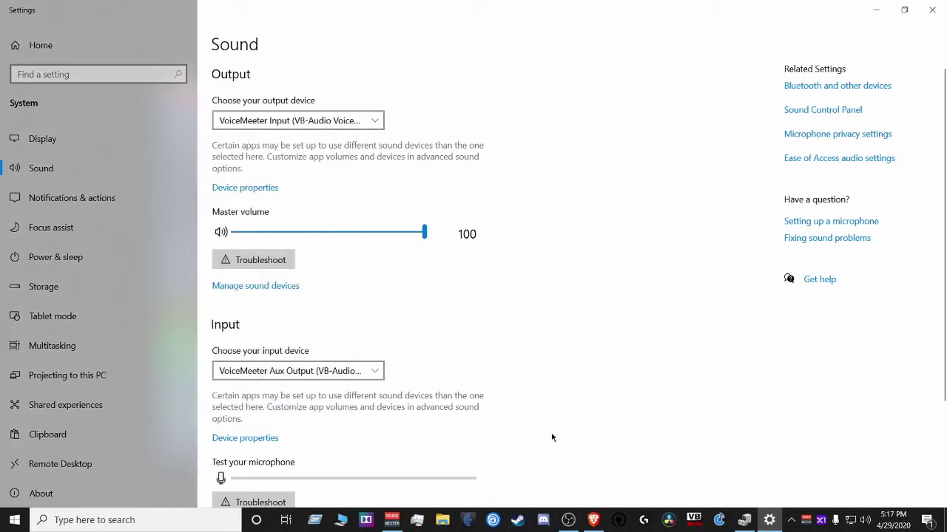
right_click(866, 521)
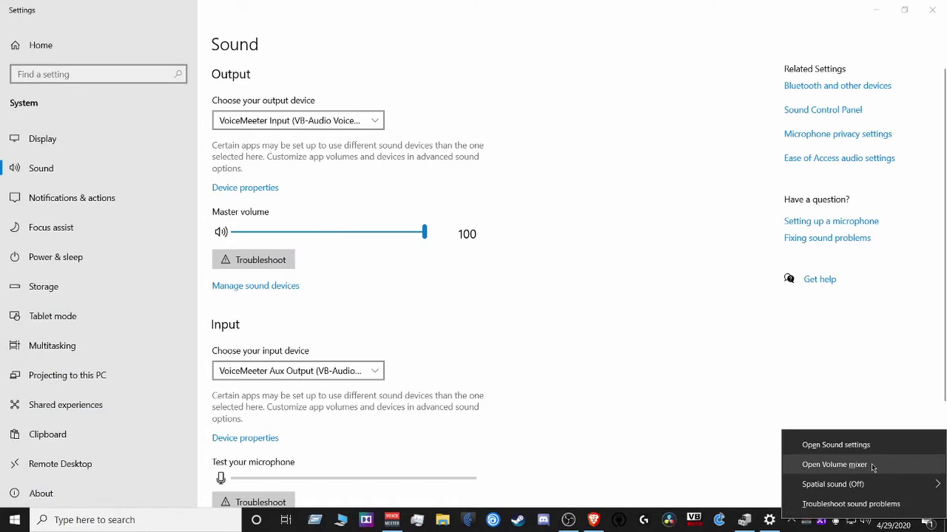
left_click(716, 414)
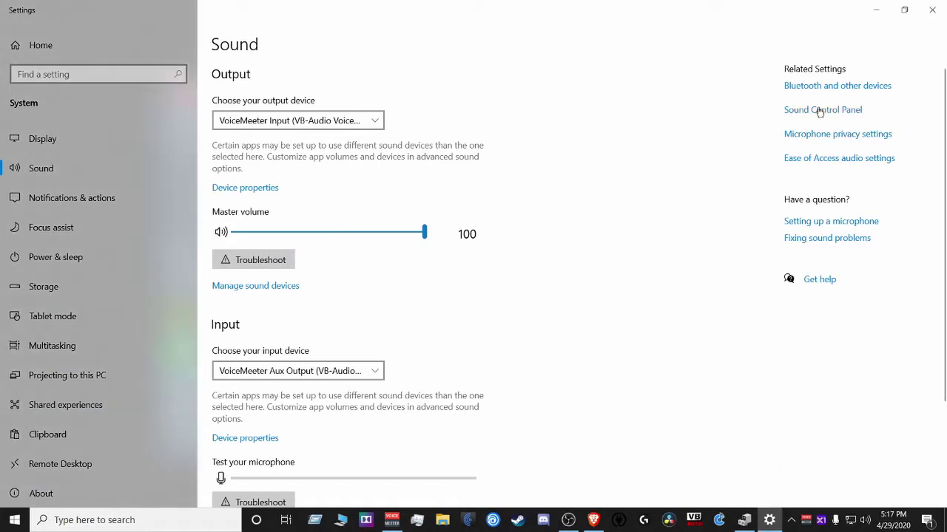
left_click(817, 111)
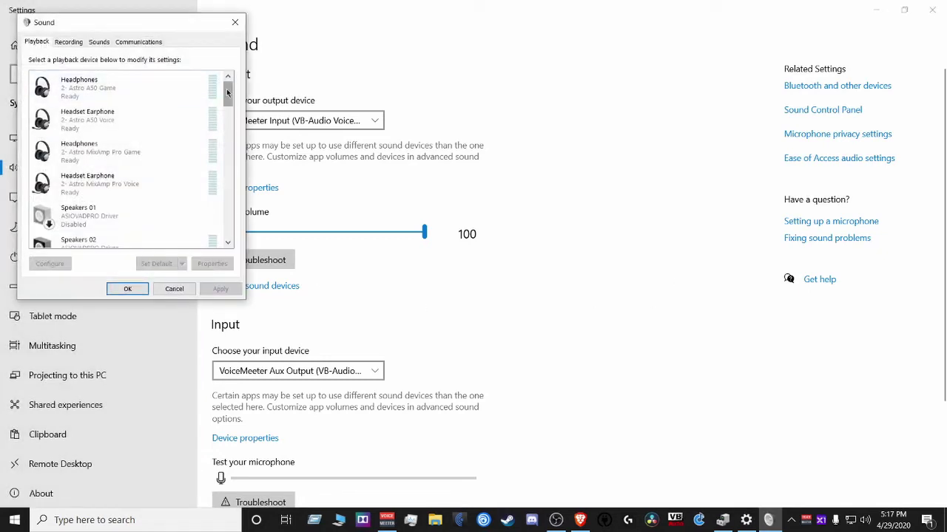
left_click_drag(229, 92, 229, 172)
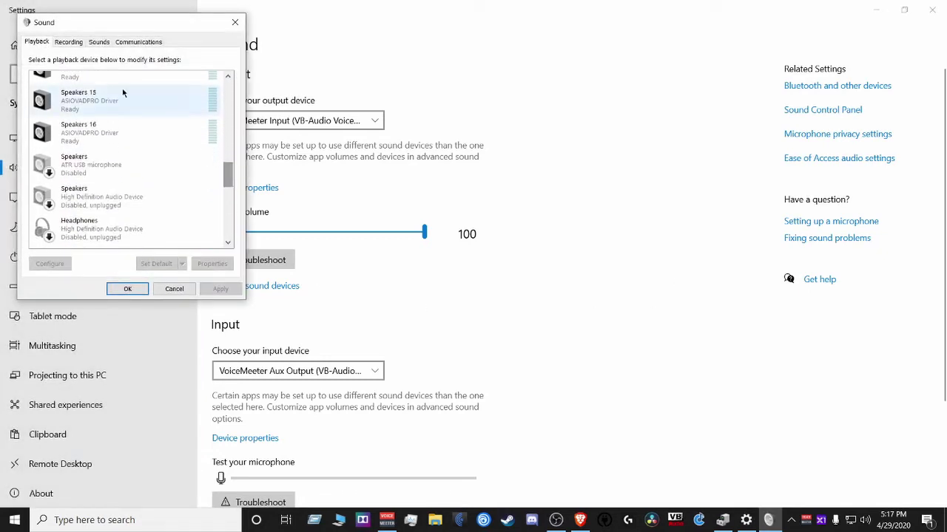
Step: Show the Recording devices and bring up the ATR USB microphone's context menu
left_click(68, 41)
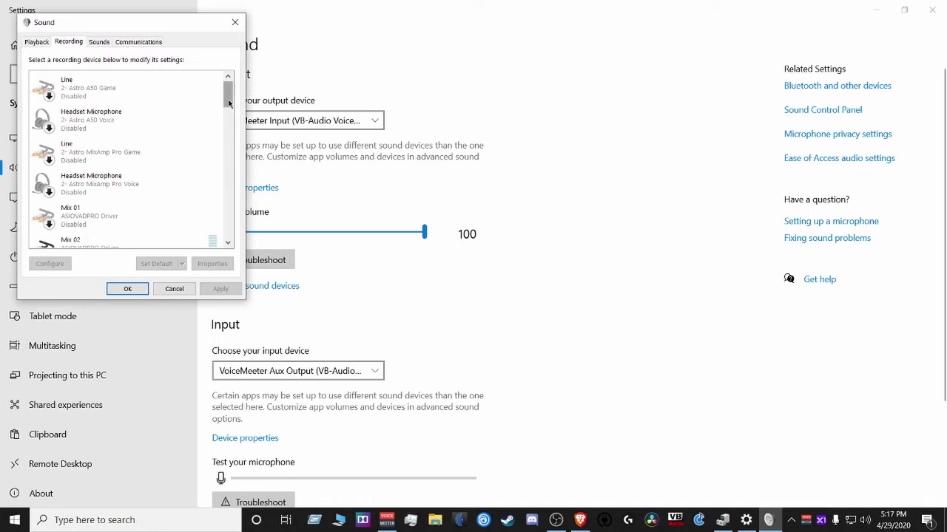
left_click_drag(229, 101, 229, 198)
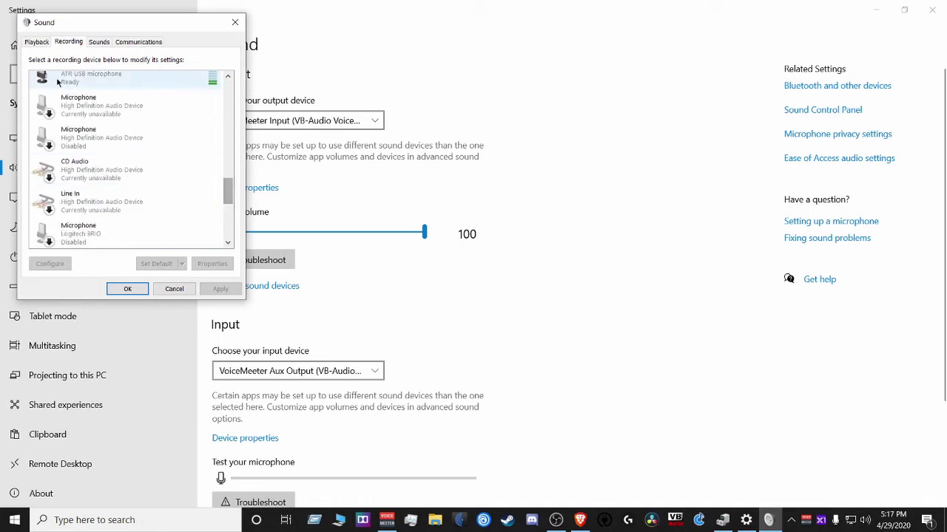
left_click(36, 41)
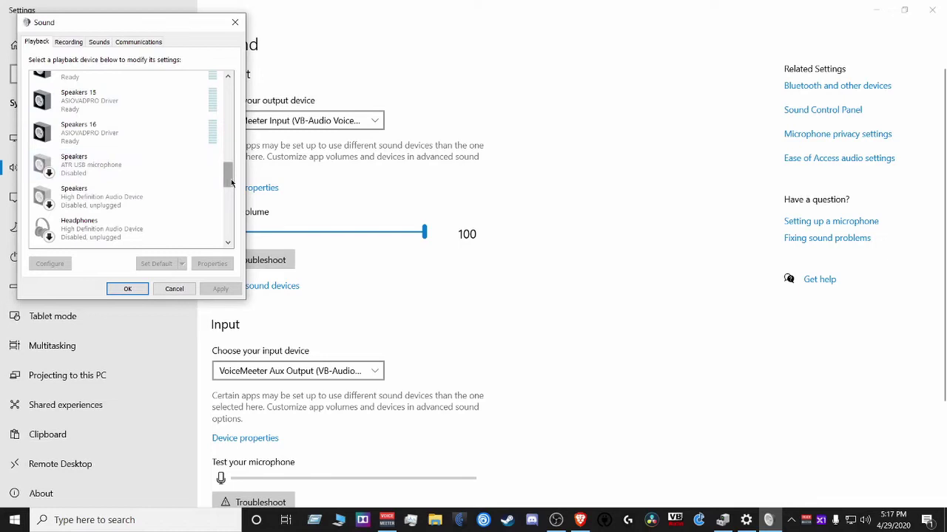
left_click_drag(227, 174, 227, 169)
left_click(71, 42)
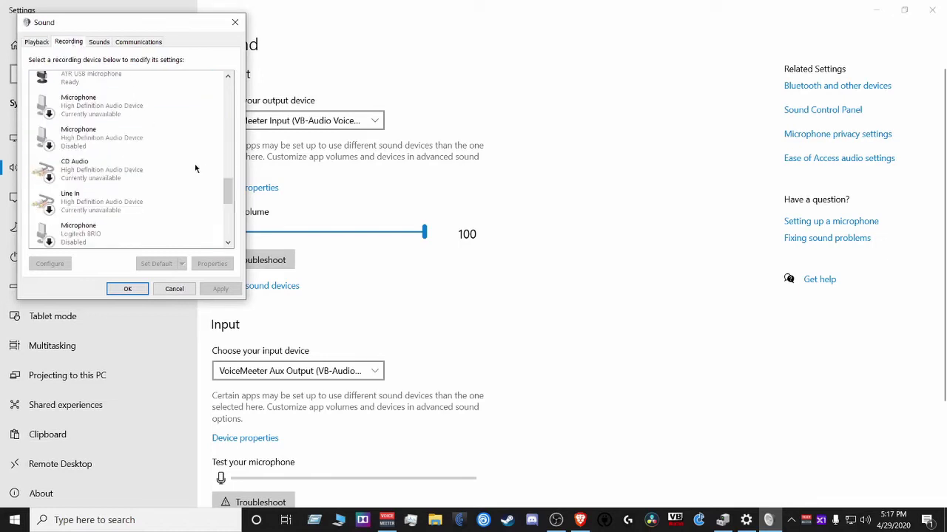
scroll(180, 161, "up", 1)
scroll(180, 160, "up", 1)
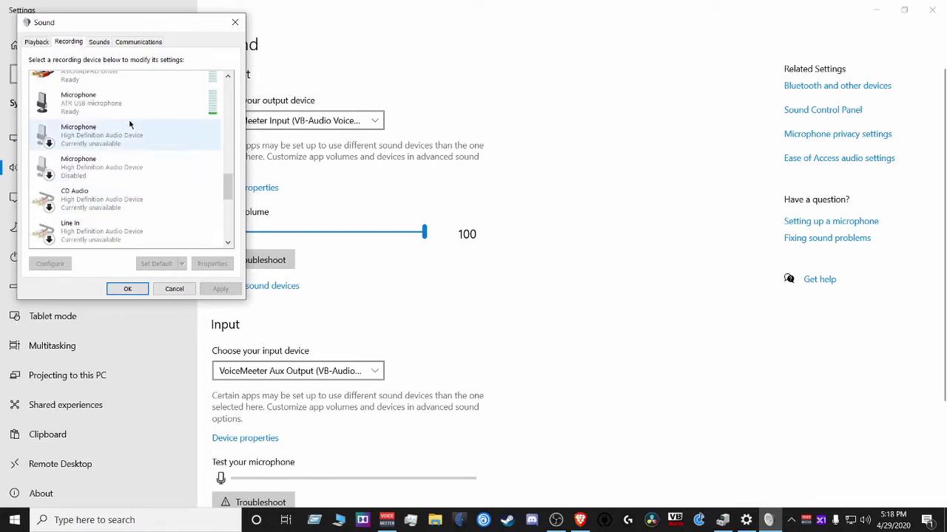
left_click(88, 105)
right_click(88, 105)
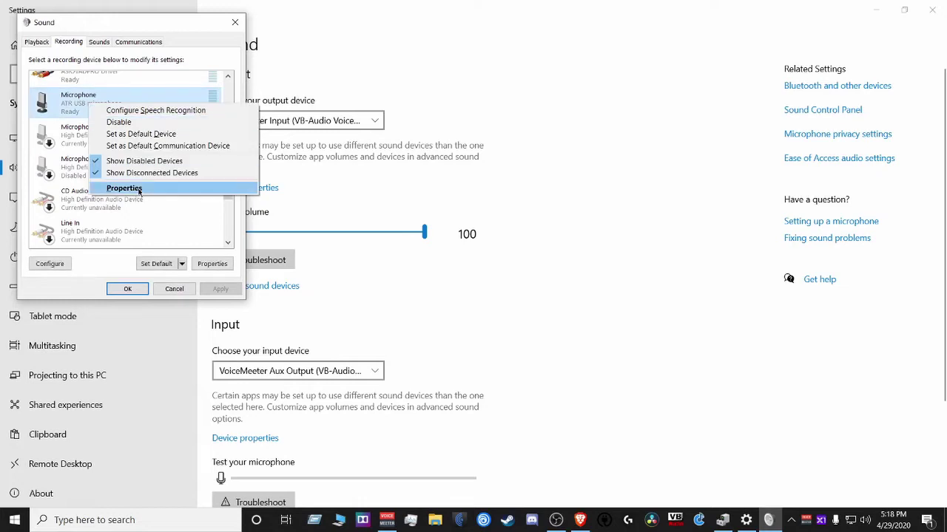
left_click(130, 190)
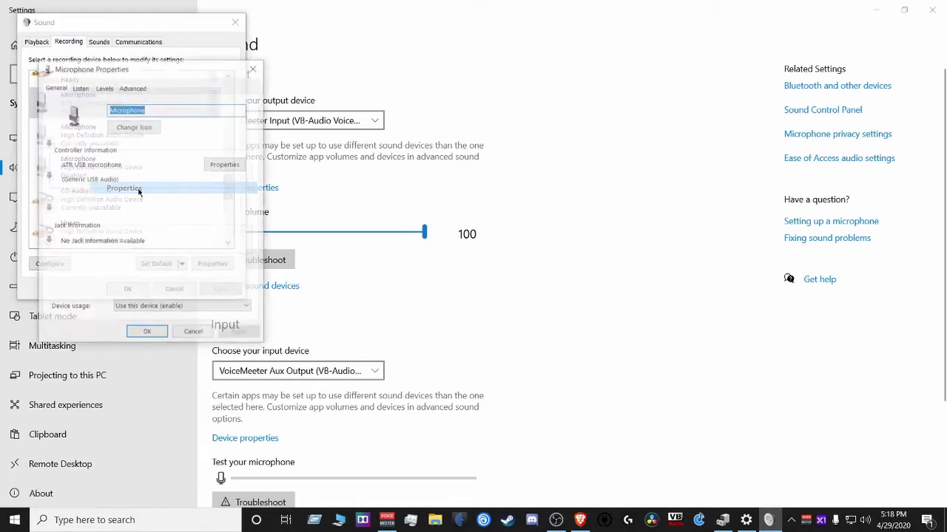
left_click(129, 87)
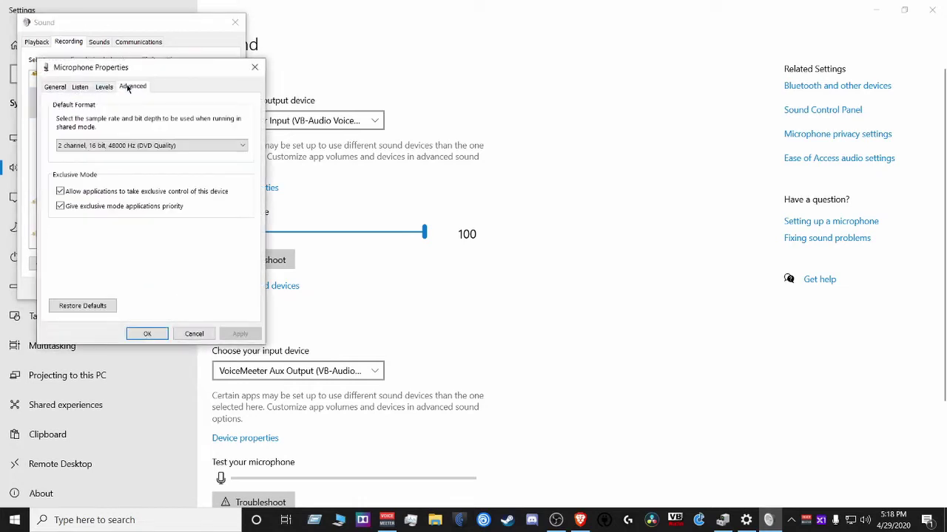
left_click(126, 147)
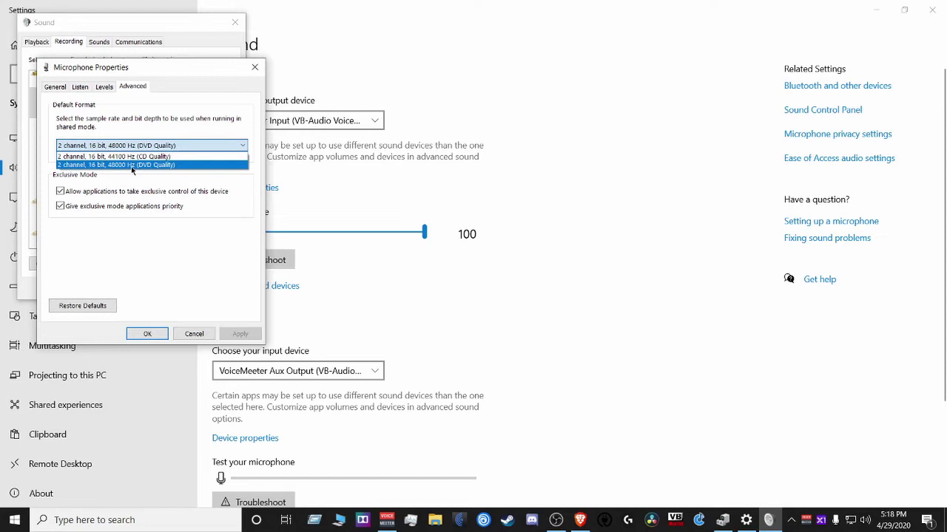
left_click(162, 131)
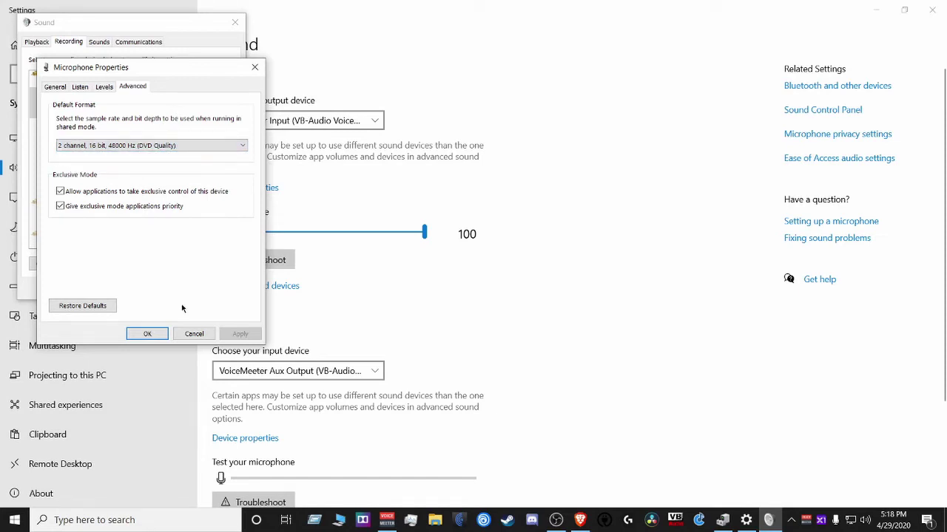
left_click(96, 146)
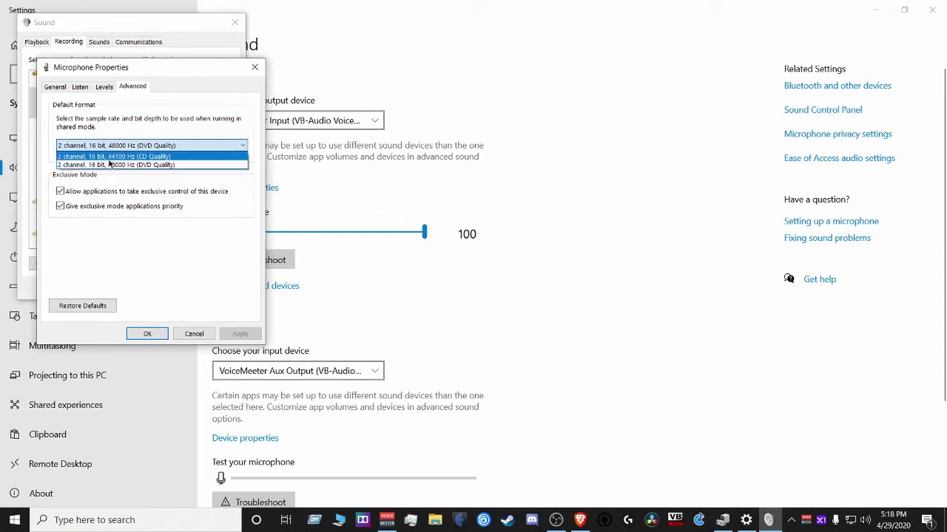
left_click(155, 116)
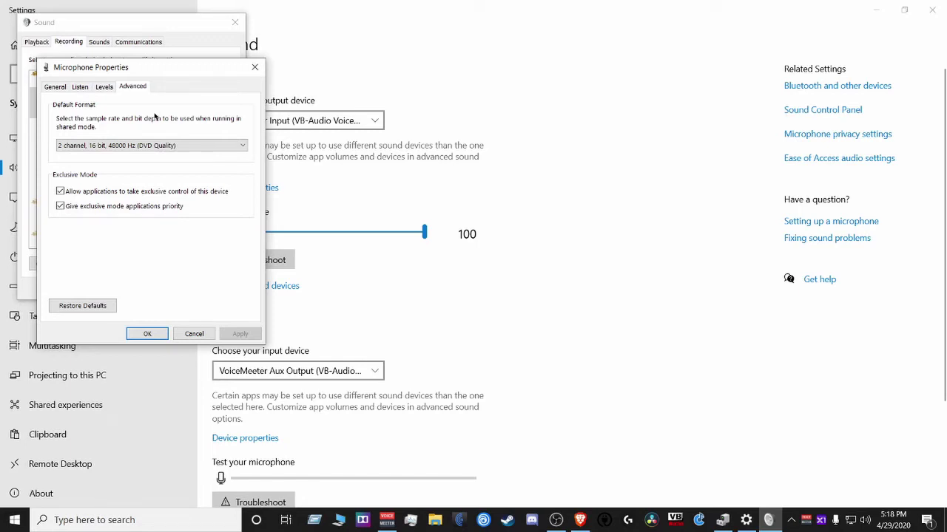
left_click(194, 334)
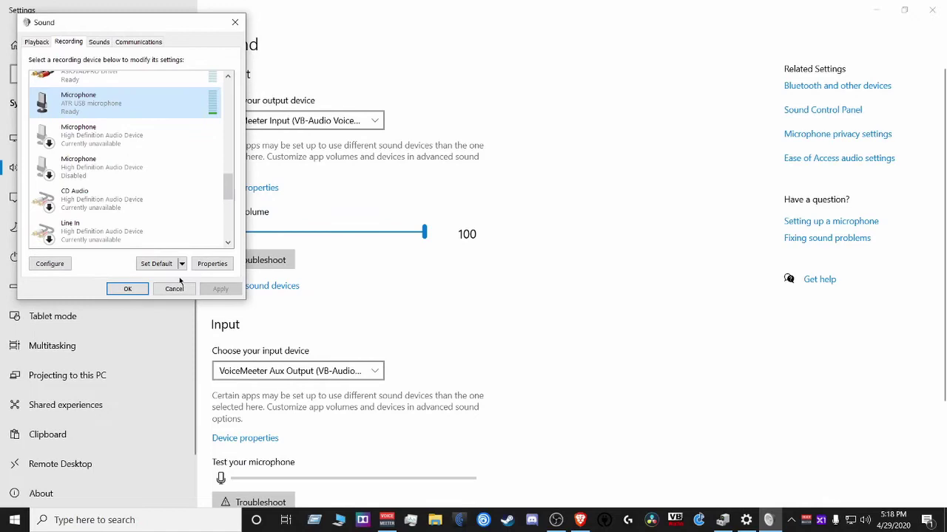
Step: Cancel the Sound dialog and launch Virtual IO Control Panel from a 'vi' search
left_click(177, 289)
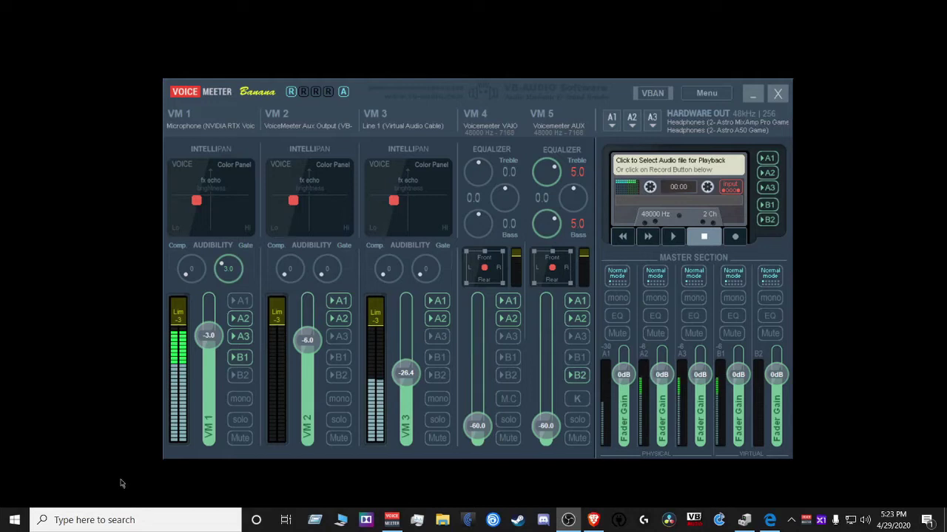
left_click(96, 524)
type("vi")
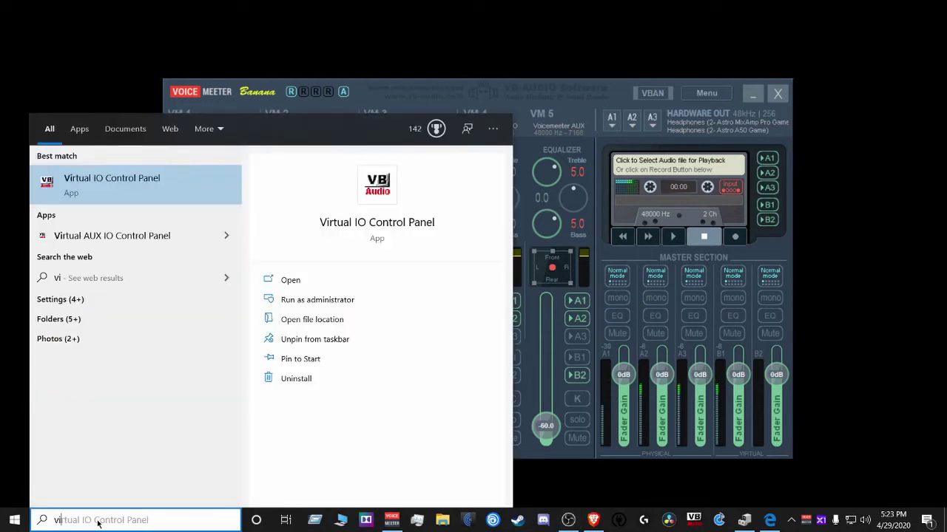
left_click(77, 183)
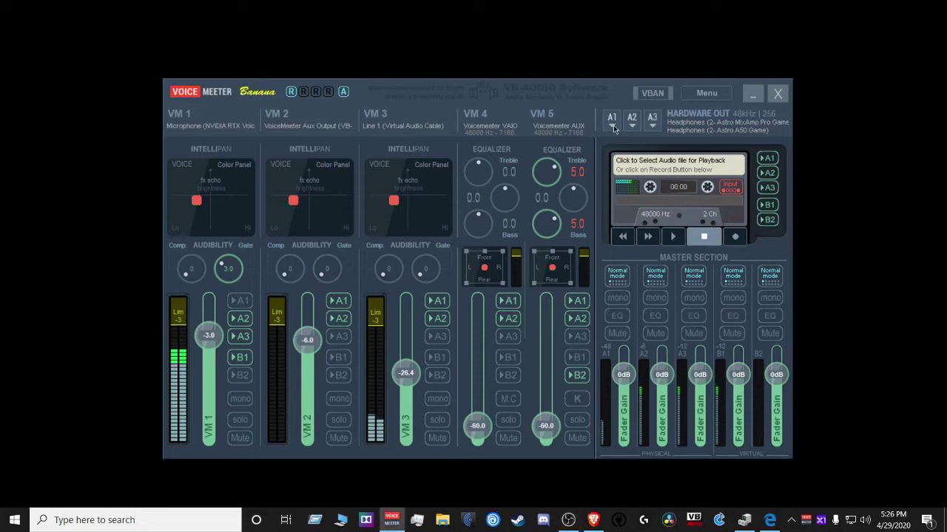
left_click(613, 127)
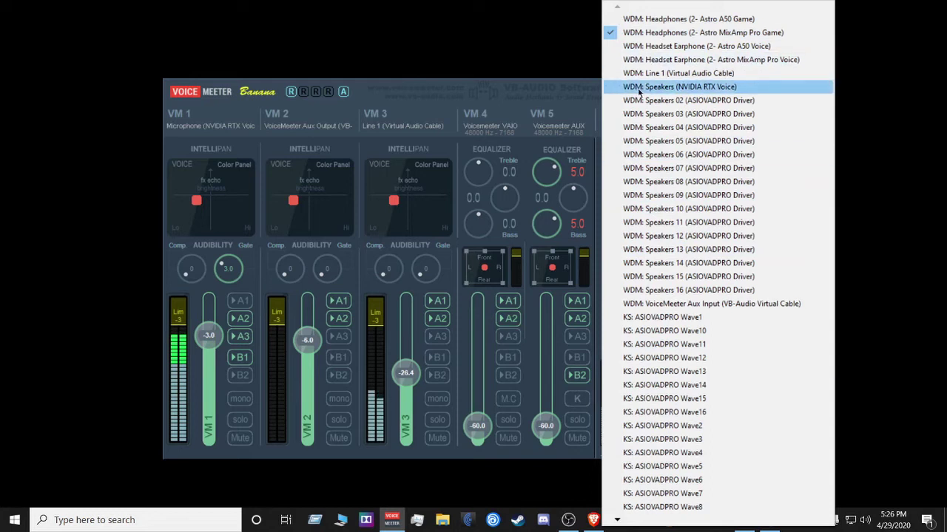
left_click(562, 54)
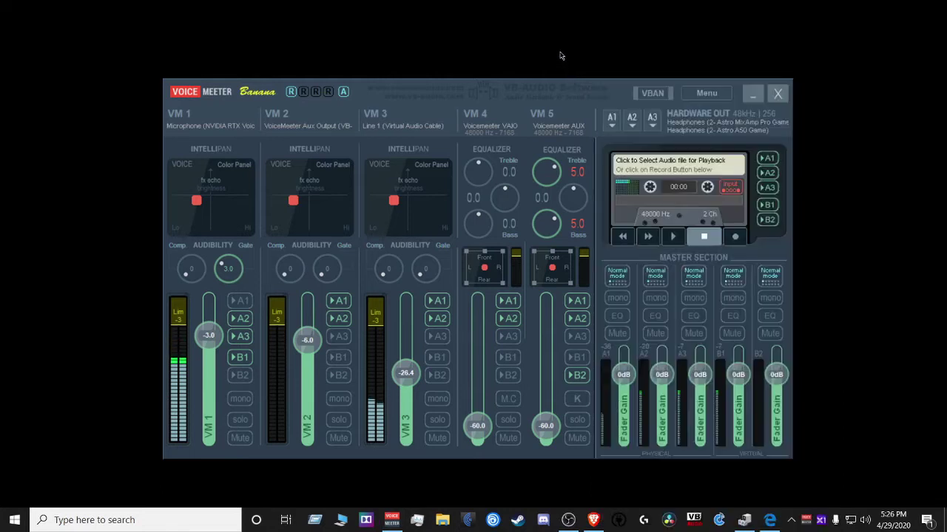
left_click(770, 520)
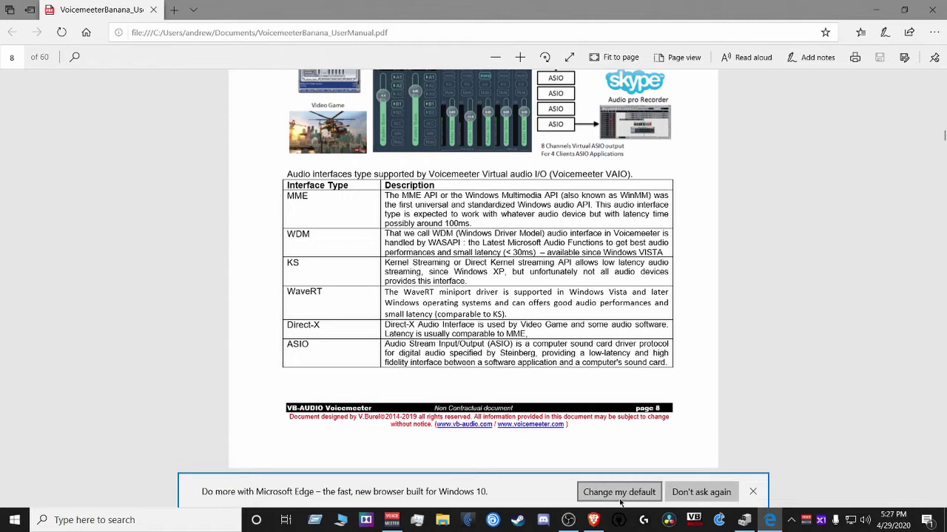
left_click(875, 10)
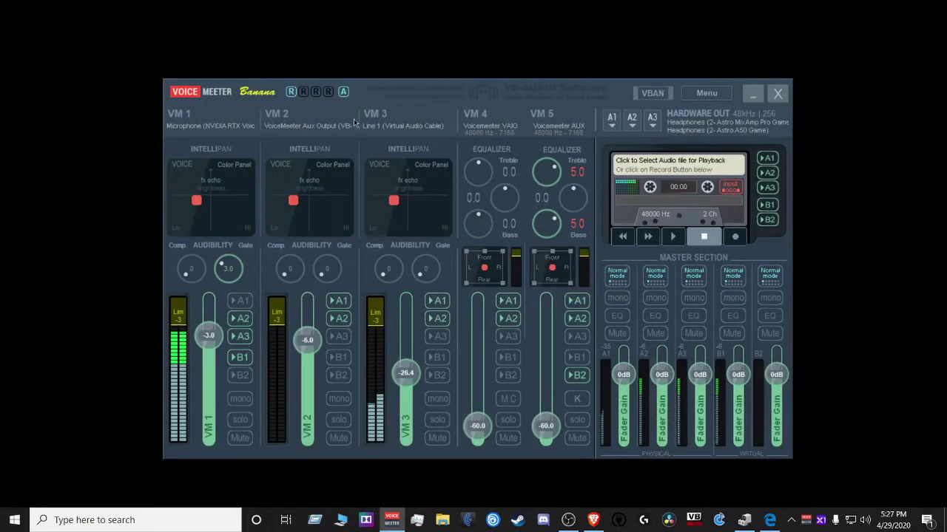
left_click(210, 119)
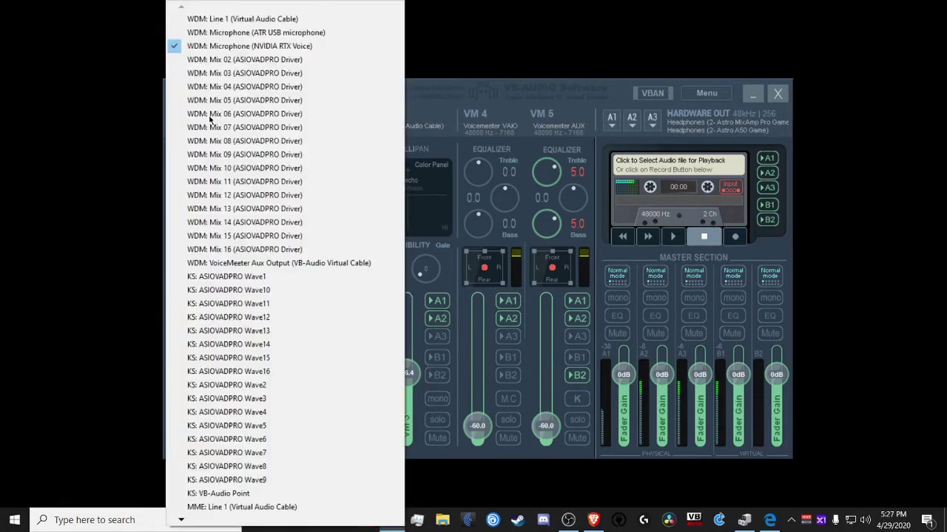
left_click(469, 25)
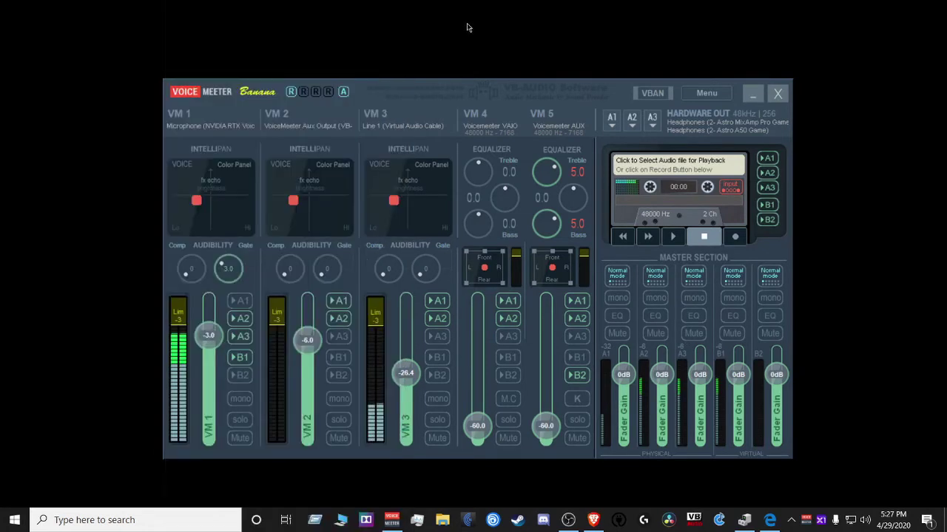
left_click(612, 122)
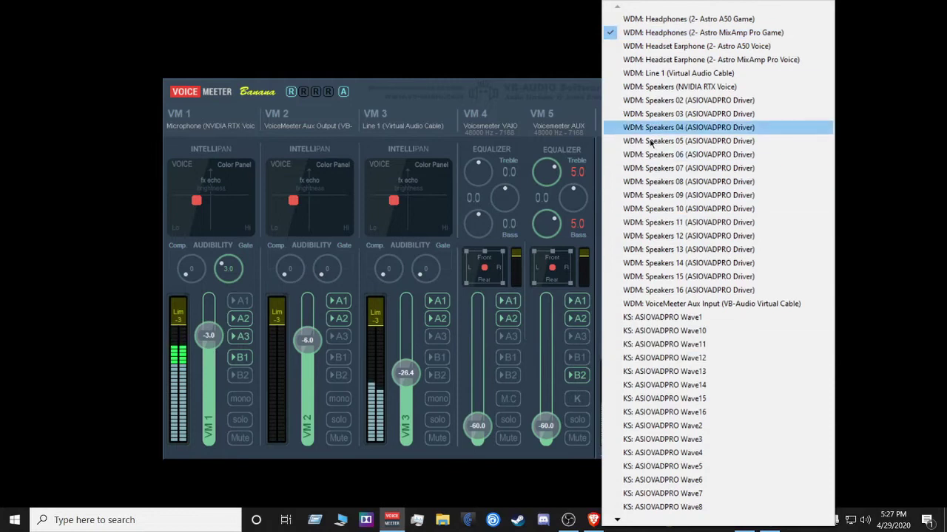
left_click(519, 21)
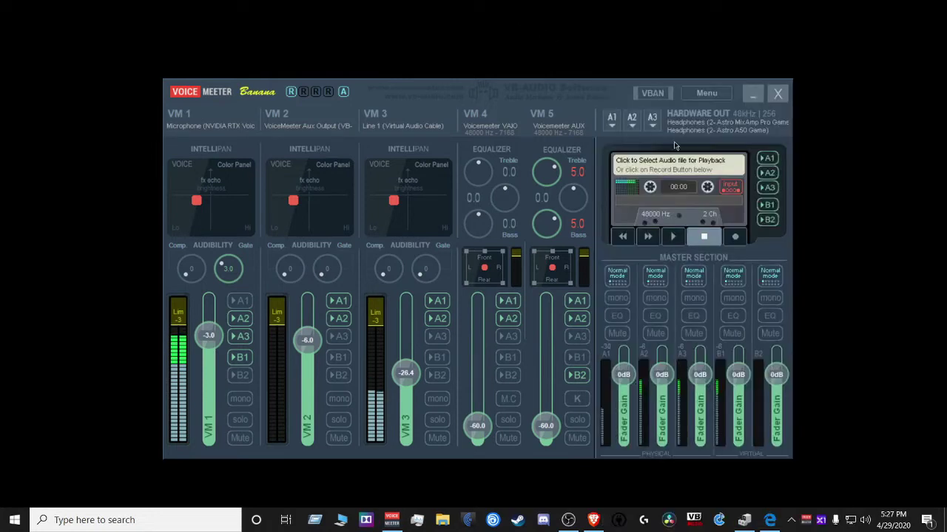
Step: Read the manual's page 8 interface-type table, then switch to asio4all.org in Brave
left_click(768, 521)
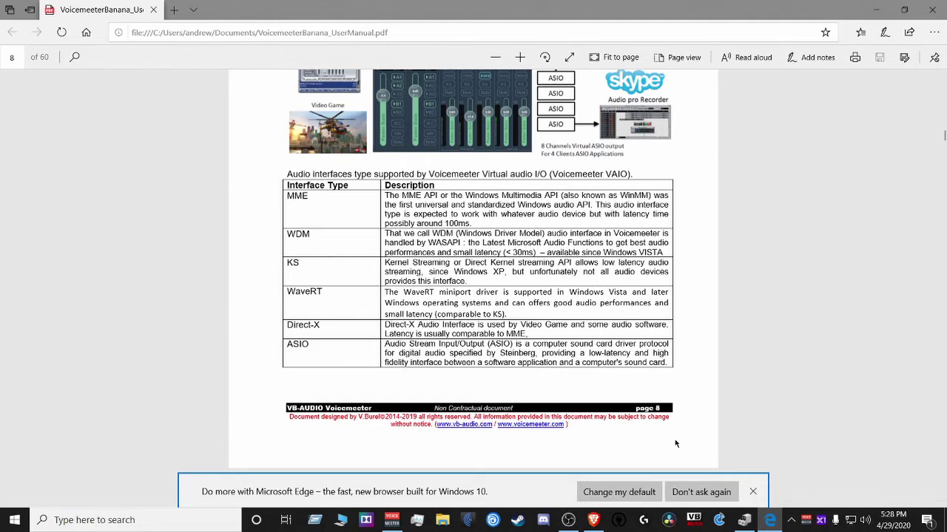
left_click(593, 520)
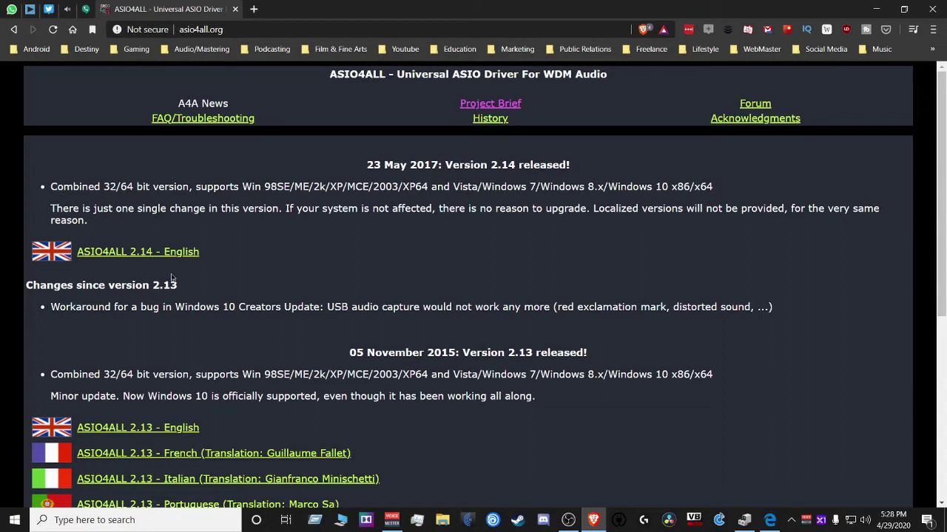
Step: Minimize Brave and restore the Voicemeeter Banana window from the taskbar
left_click(876, 19)
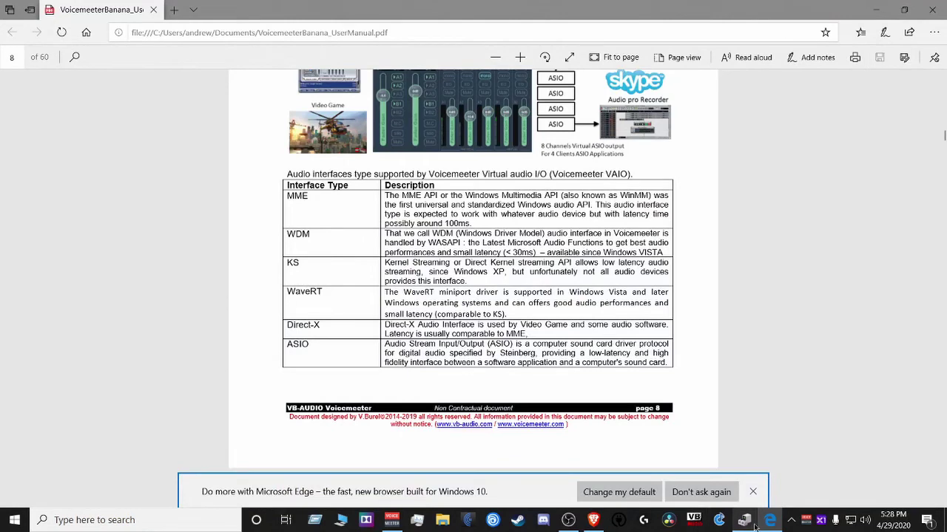
left_click(694, 520)
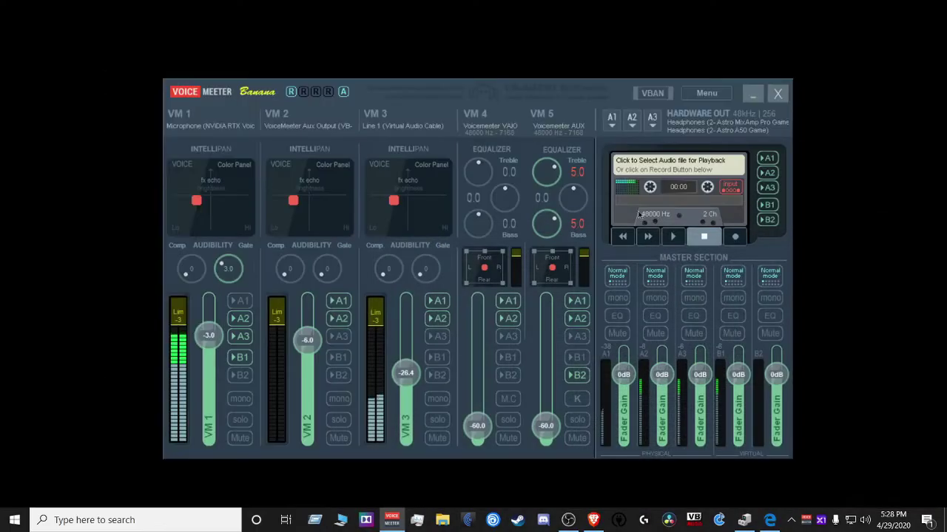
Step: Pick ASIO: ASIO4ALL v2 at the bottom of the A1 hardware output list
left_click(609, 123)
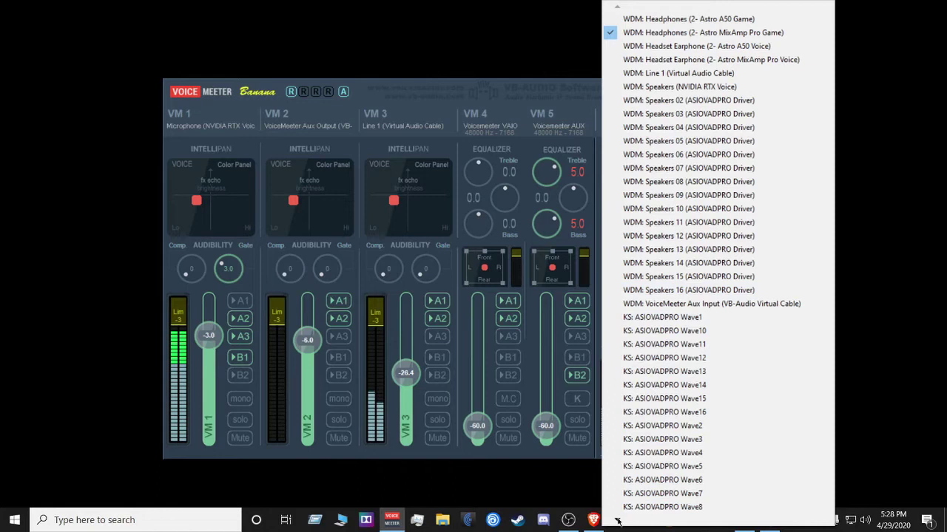
mouse_move(617, 521)
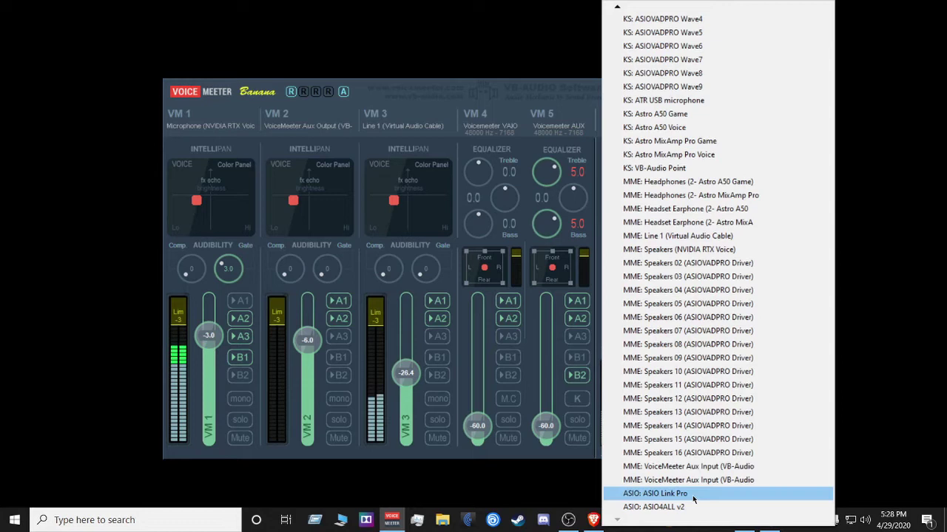
left_click(668, 509)
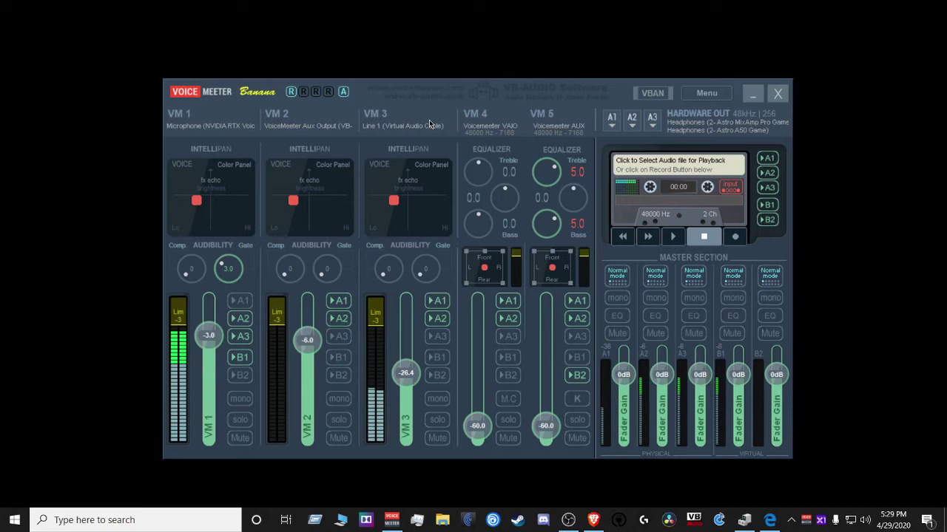
Step: Reopen System Settings / Options and move it up-left to check 256 buffering and 48000 Hz
left_click(715, 94)
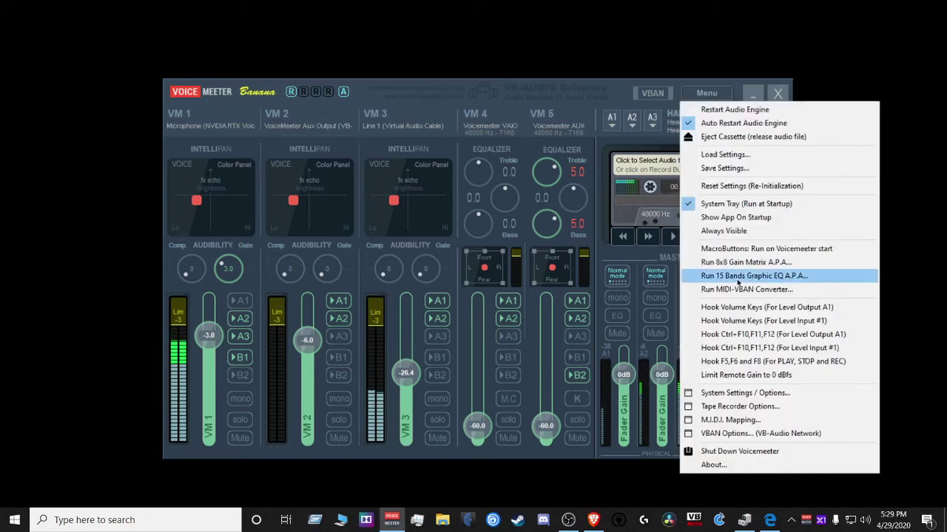
left_click(762, 393)
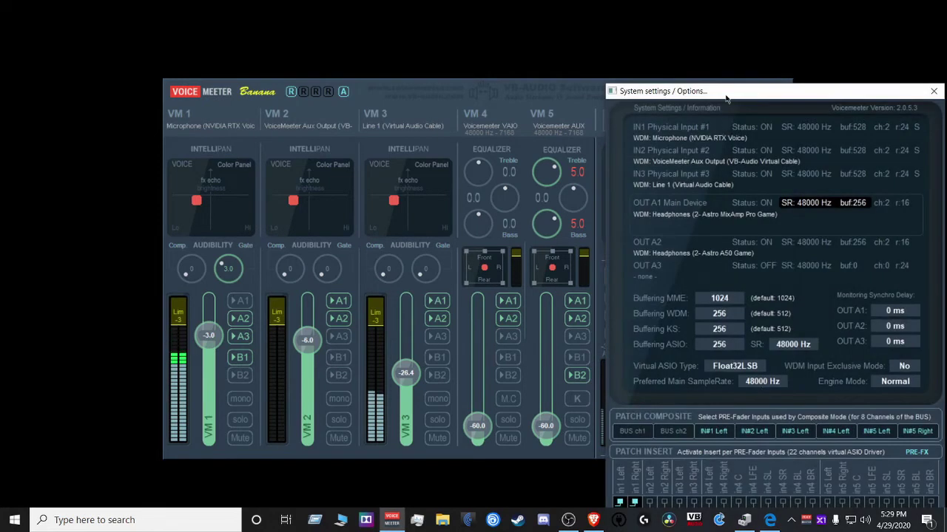
left_click_drag(726, 98, 625, 58)
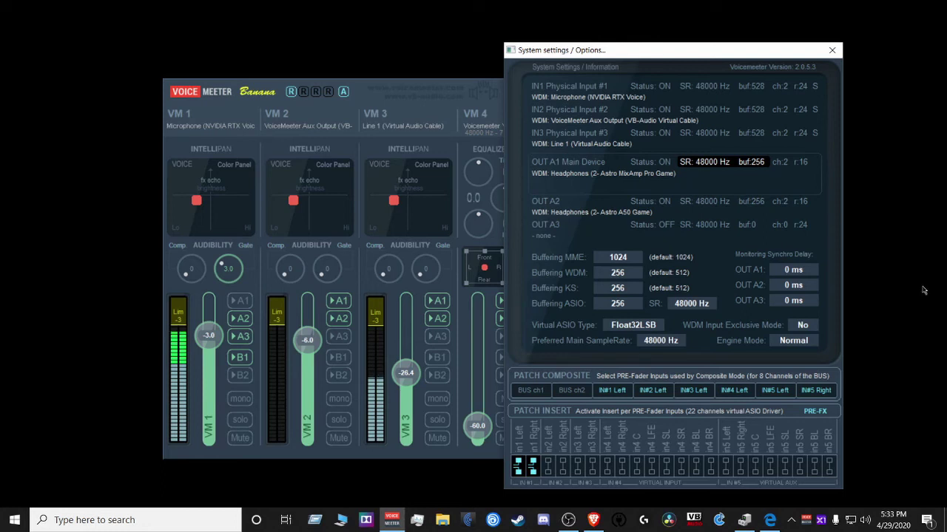
Step: Bring up the ASIO4ALL page in Brave, then minimize Brave to reveal Voicemeeter Banana
left_click(593, 520)
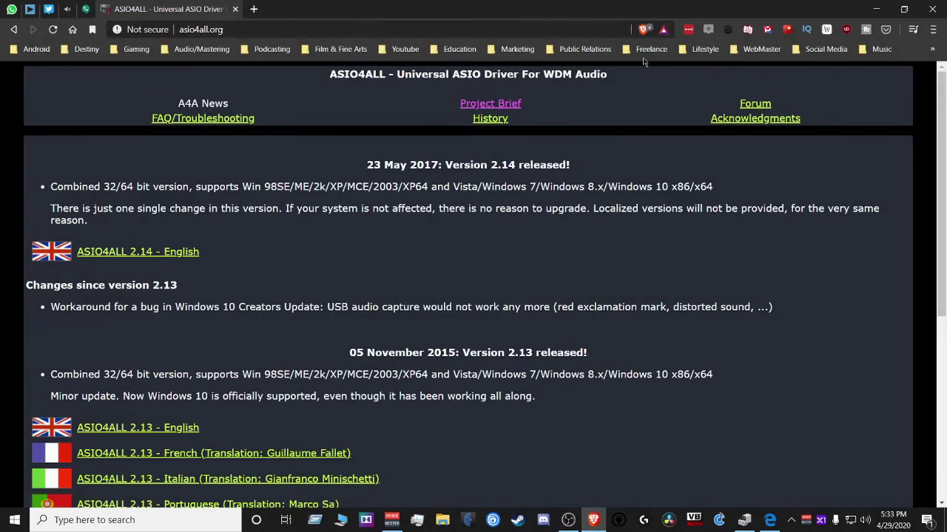
left_click(873, 10)
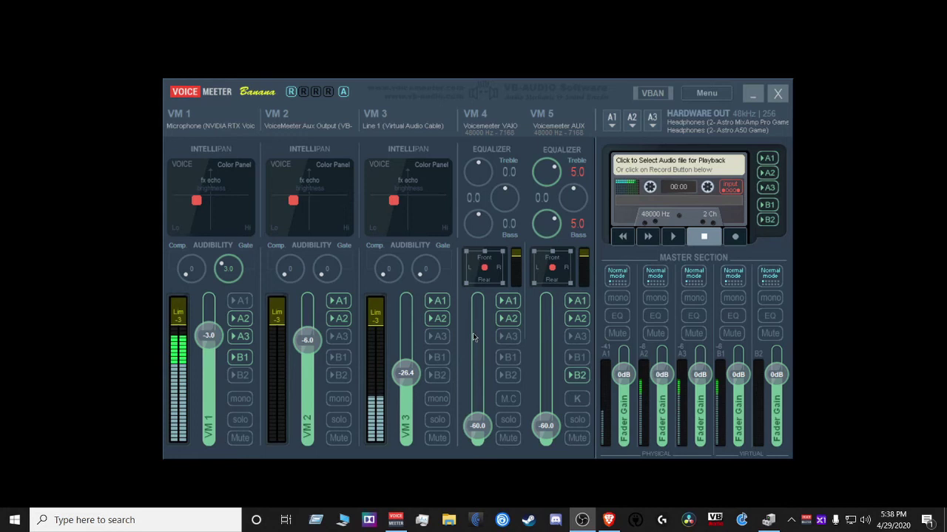
Step: Raise the VM 4 (Voicemeeter VAIO) gain fader from -60.0 dB, nudging it up and down
scroll(472, 344, "up", 10)
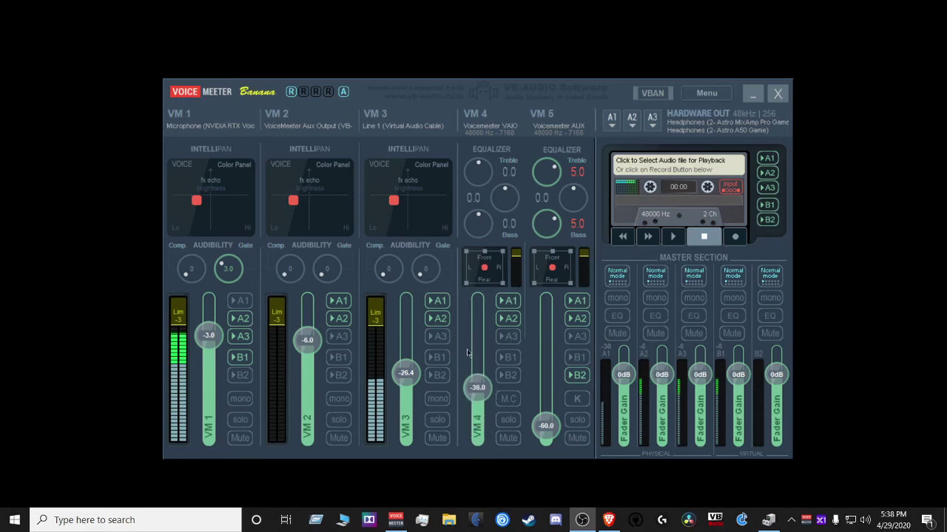
scroll(474, 368, "up", 20)
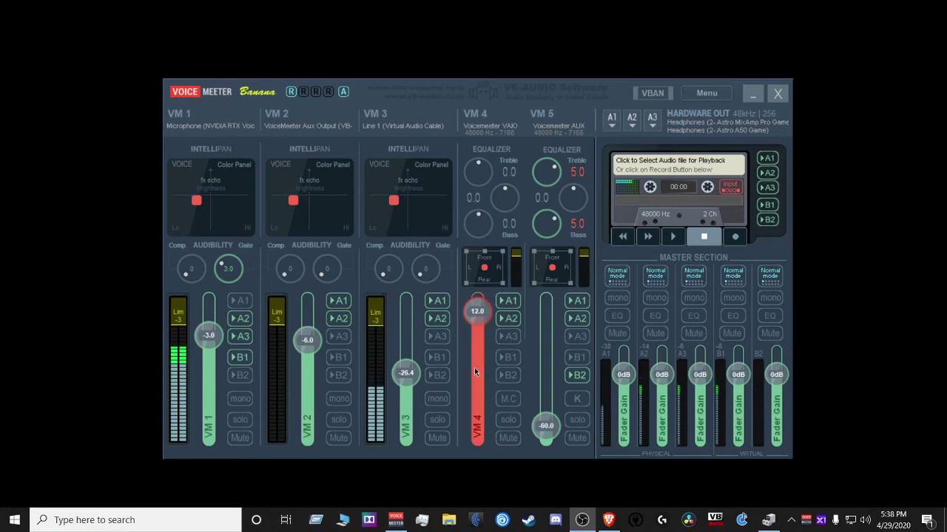
scroll(474, 368, "down", 10)
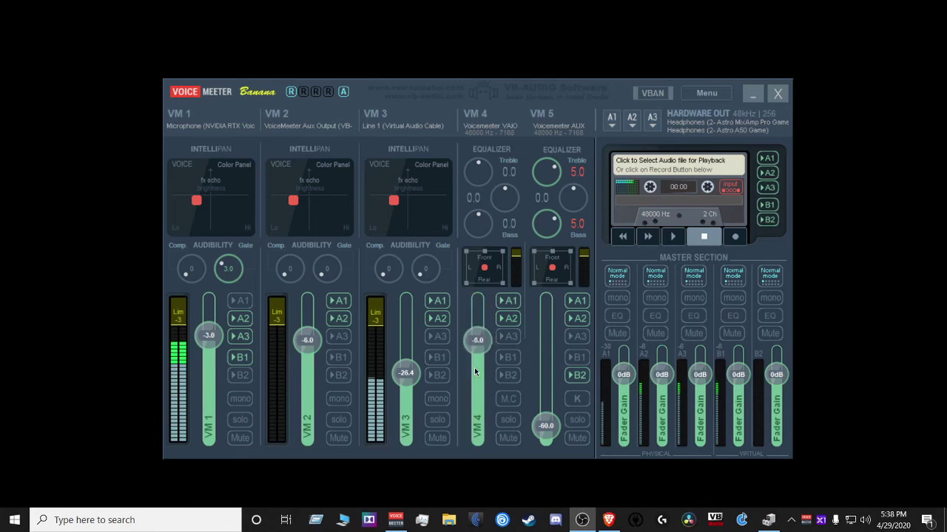
scroll(475, 371, "up", 9)
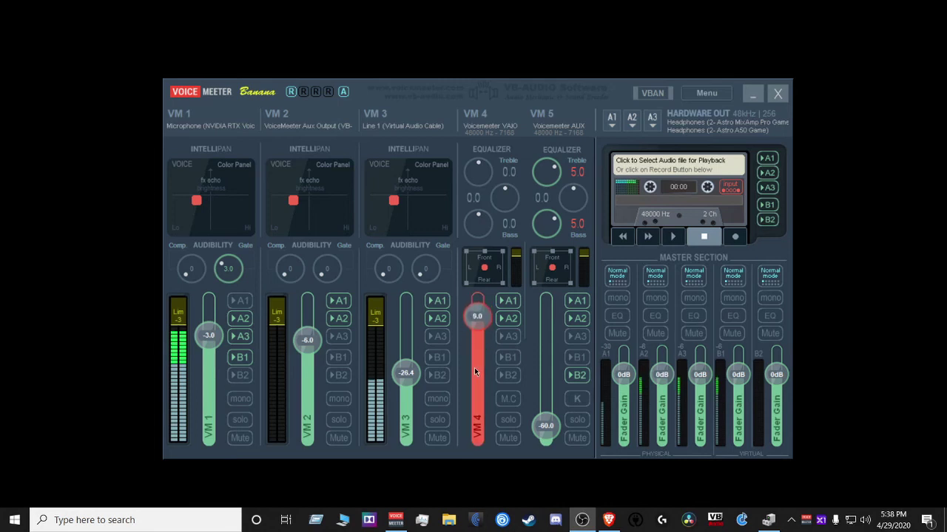
scroll(474, 368, "down", 6)
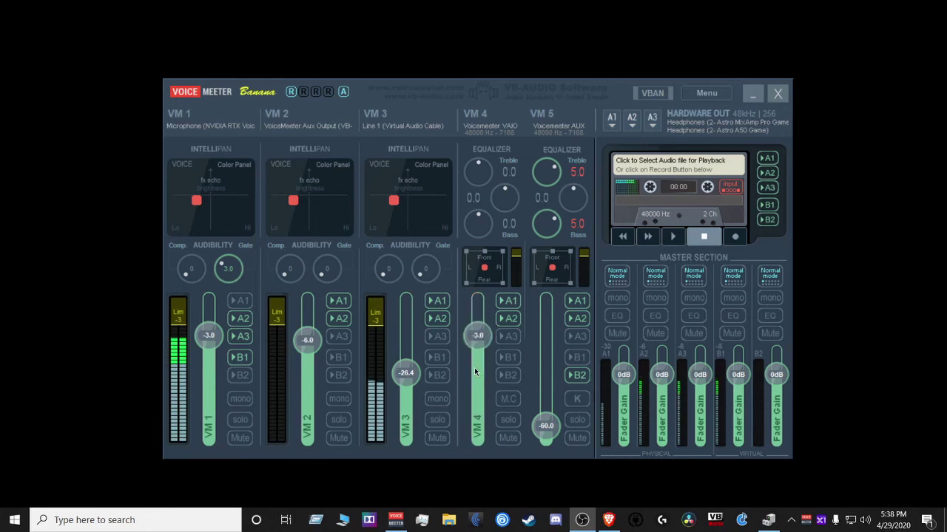
scroll(475, 371, "down", 3)
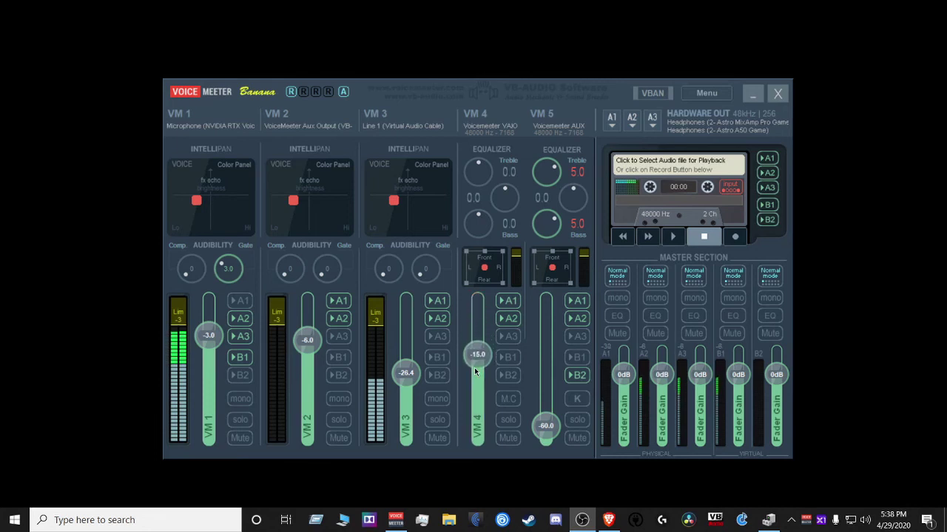
scroll(475, 372, "up", 12)
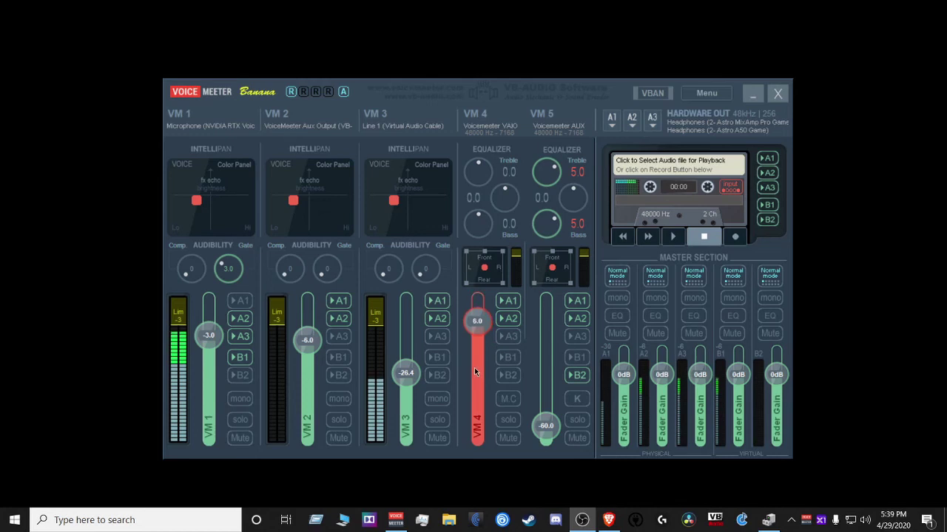
scroll(474, 367, "down", 18)
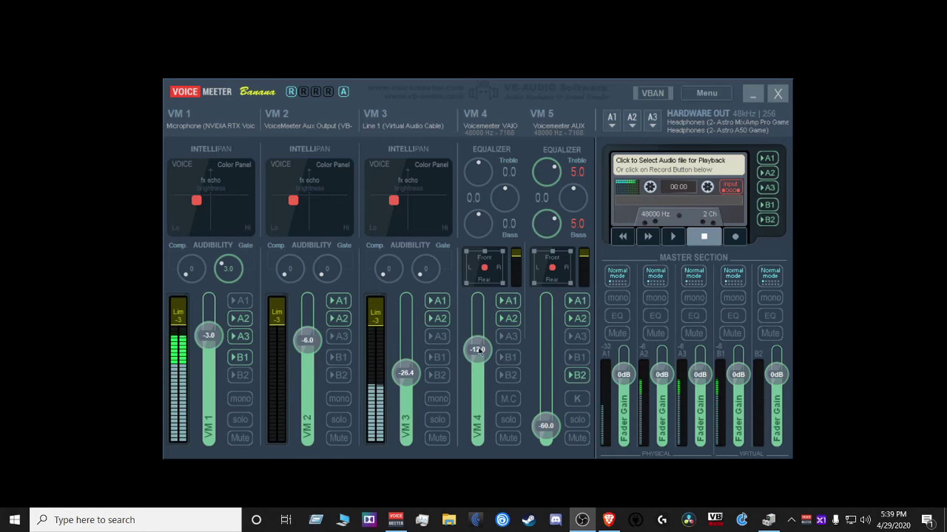
scroll(478, 352, "up", 10)
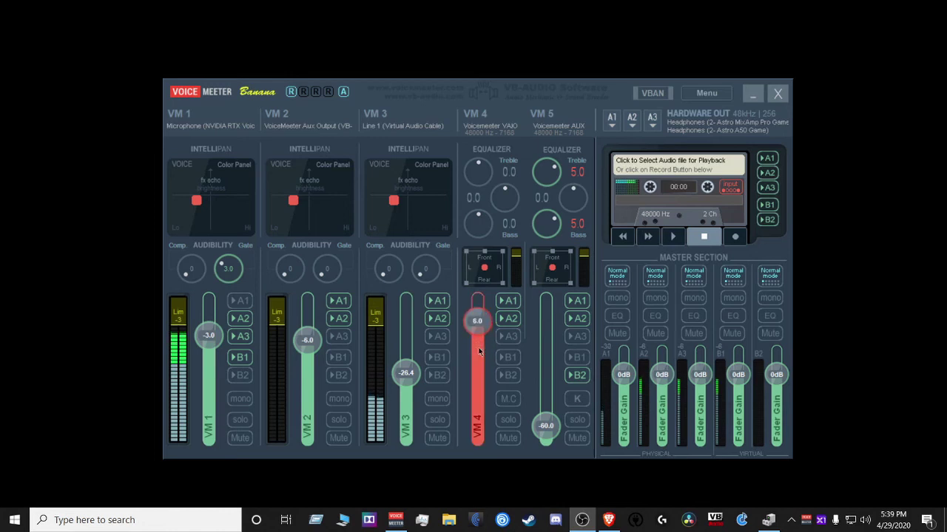
scroll(478, 352, "up", 3)
scroll(478, 352, "down", 10)
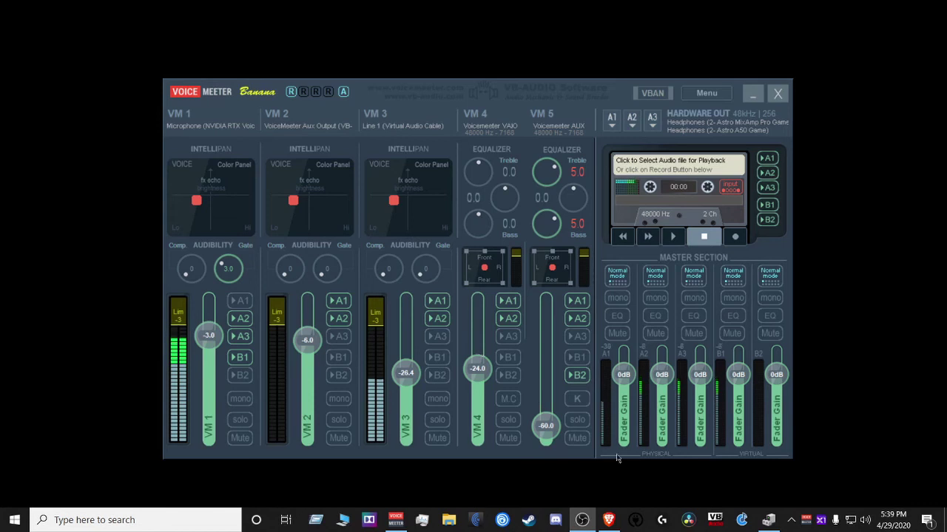
Step: Bring Brave forward with geekuninstaller.com open in a tab beside ASIO4ALL
left_click(610, 521)
Step: Launch Geek Uninstaller from a Windows search for 'geek'
left_click(145, 524)
type("ge")
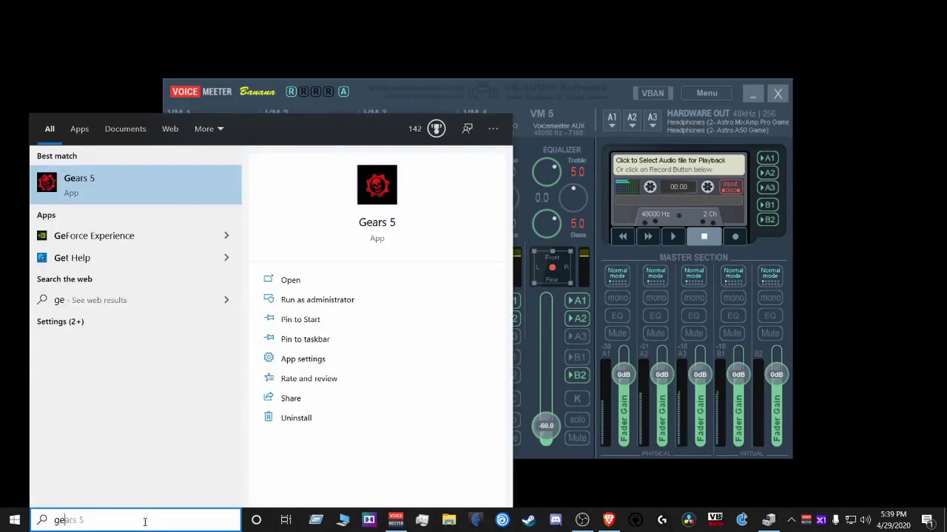
type("ek")
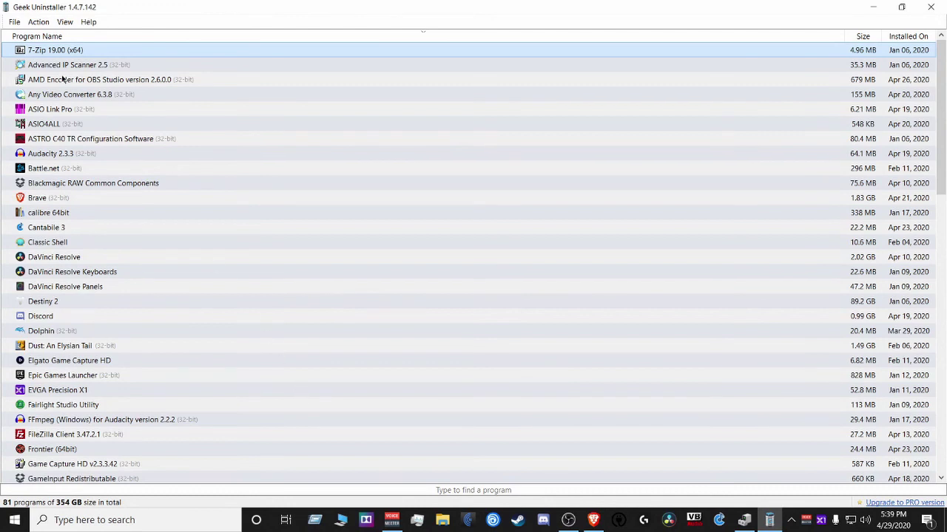
scroll(155, 189, "down", 17)
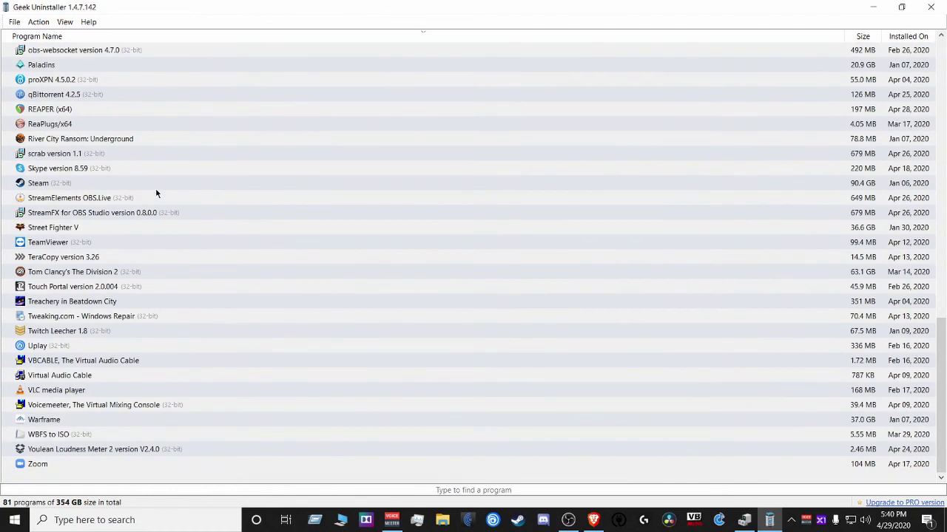
scroll(155, 190, "up", 17)
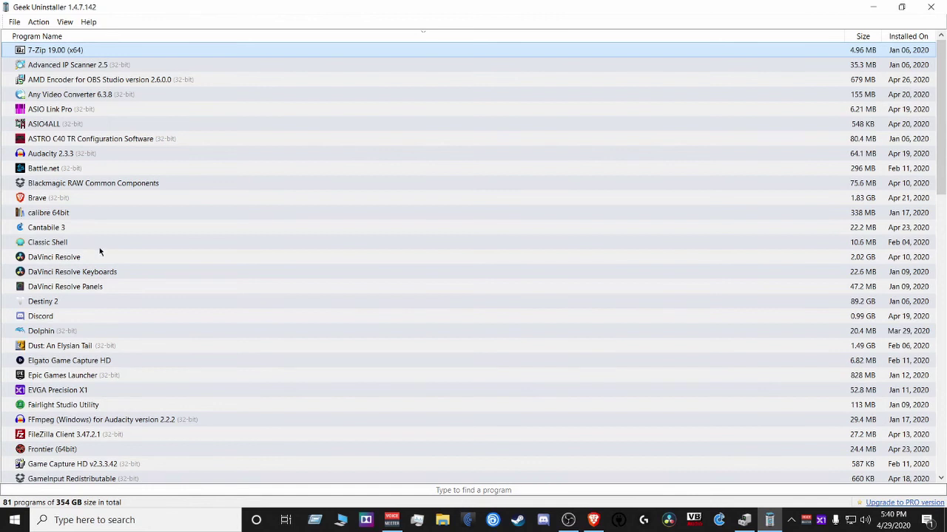
Step: Scroll through the 81 installed programs (354 GB) and return to the top of the list
scroll(99, 130, "down", 17)
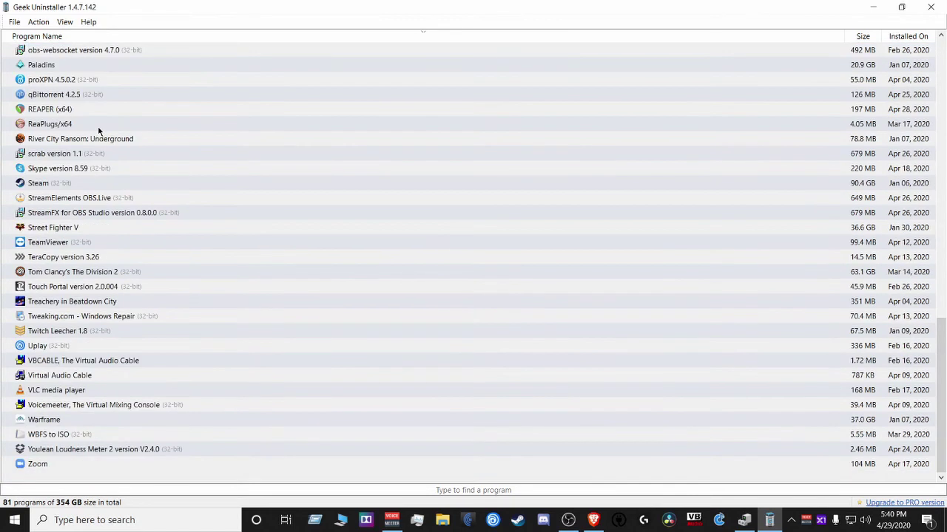
scroll(99, 130, "up", 17)
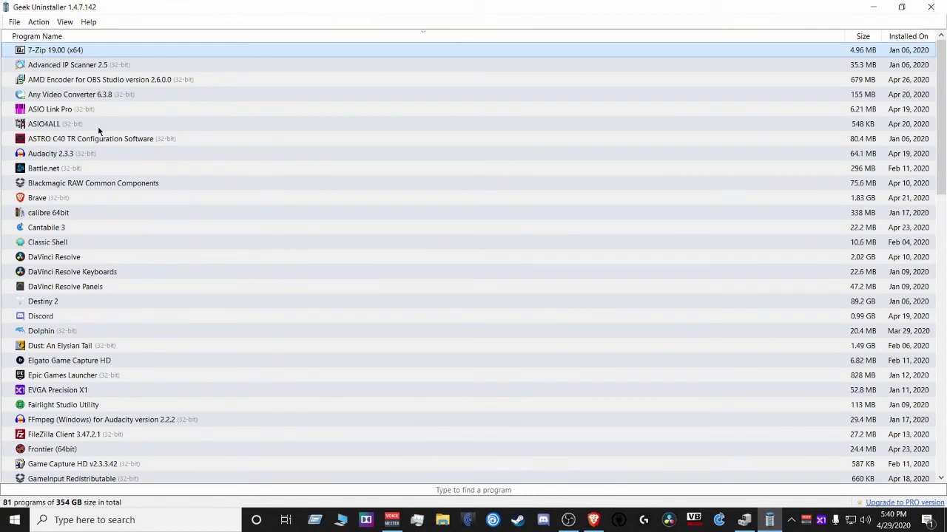
scroll(99, 130, "down", 17)
scroll(169, 239, "up", 17)
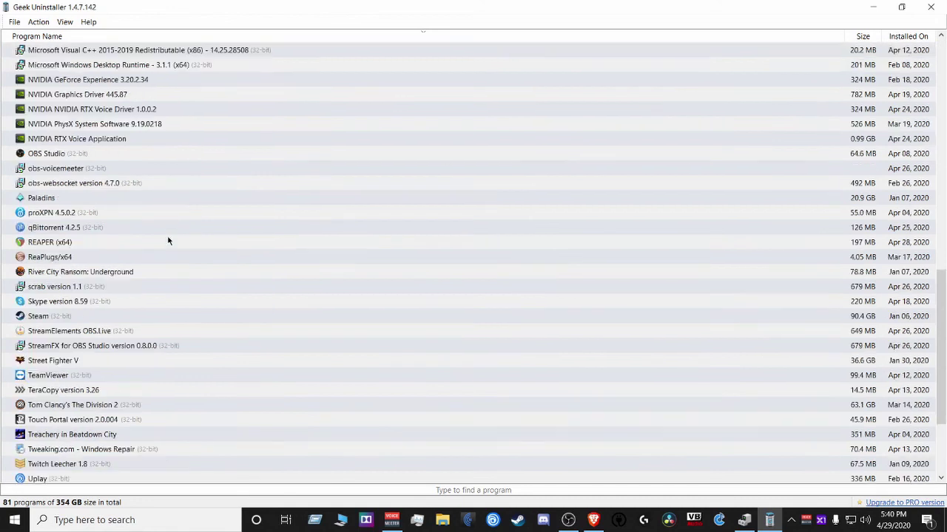
scroll(167, 236, "down", 1)
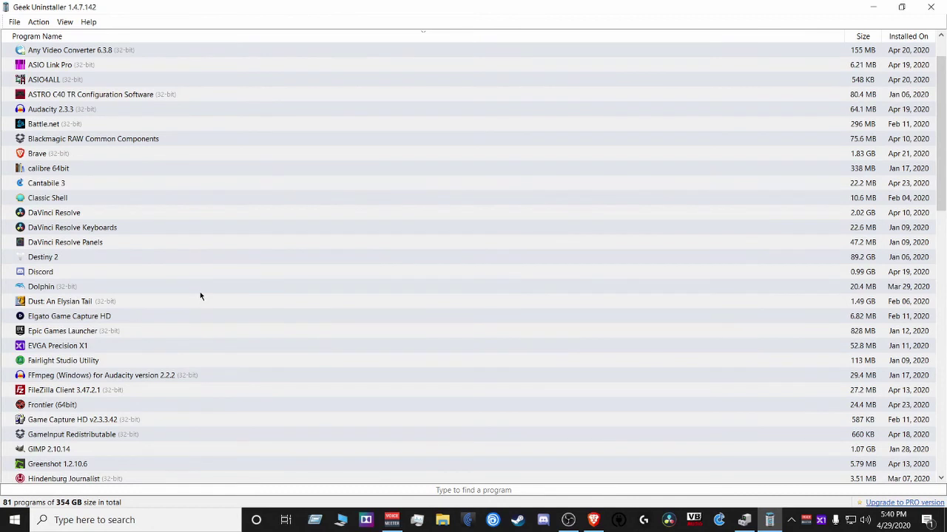
scroll(200, 295, "down", 15)
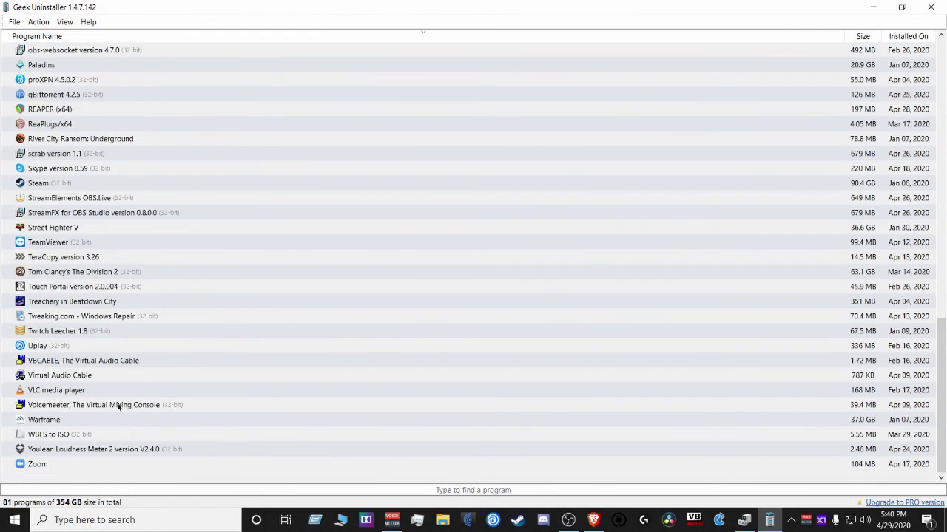
scroll(200, 429, "up", 1)
scroll(200, 429, "down", 1)
key("Home")
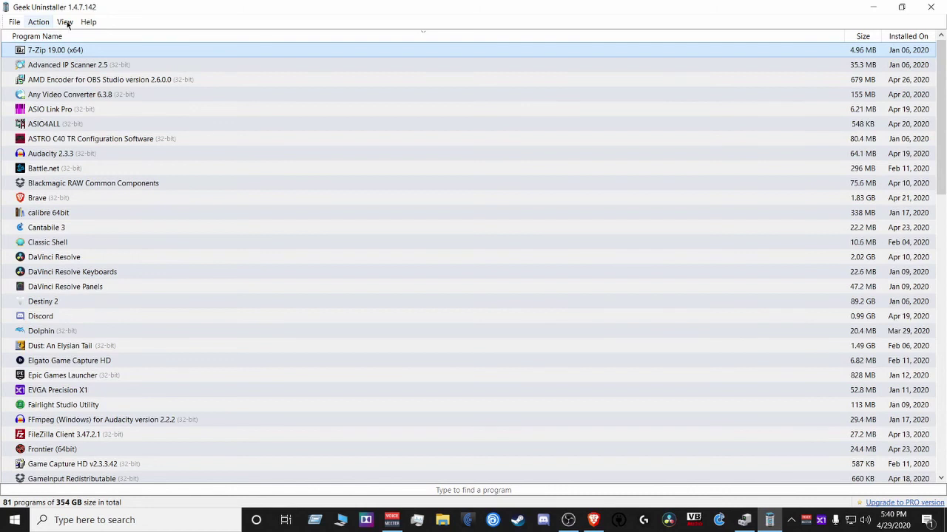
Step: Switch the view to Windows Store Apps, listing 25 apps from Alarms & Clock to Xbox Live
left_click(65, 22)
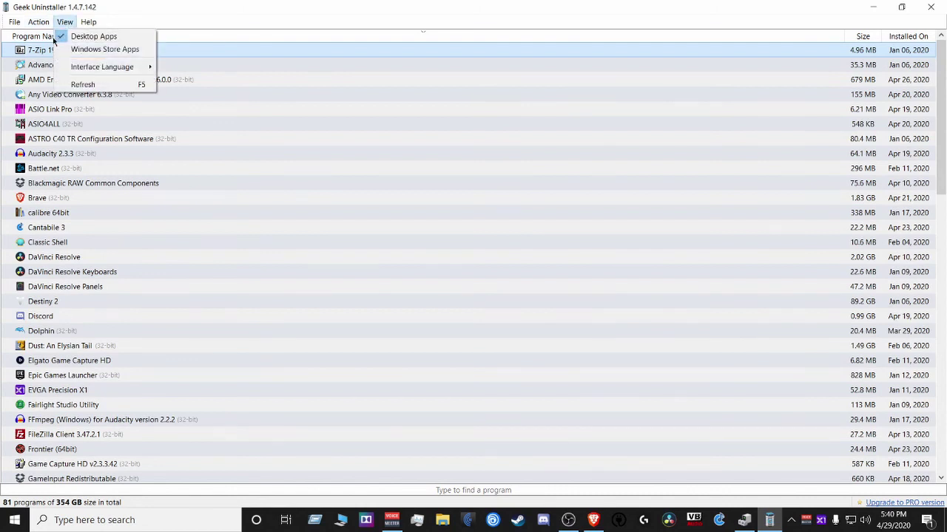
left_click(97, 50)
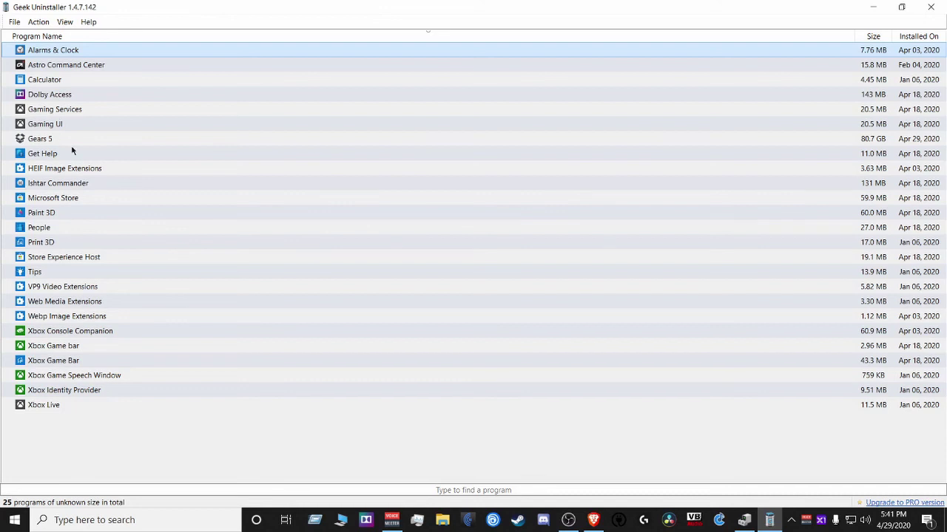
left_click(71, 23)
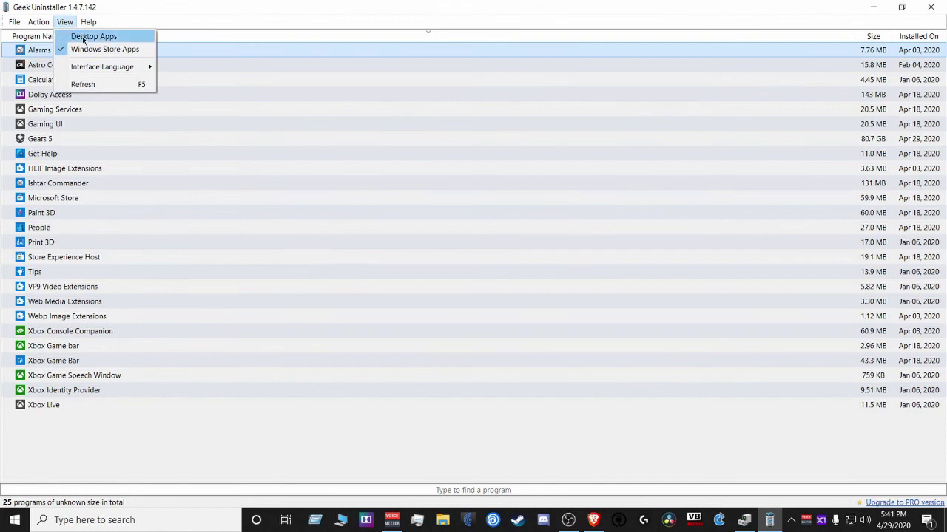
Step: Switch back to Desktop Apps and scroll the 81-program list back up to 7-Zip 19.00
left_click(83, 39)
scroll(133, 182, "down", 8)
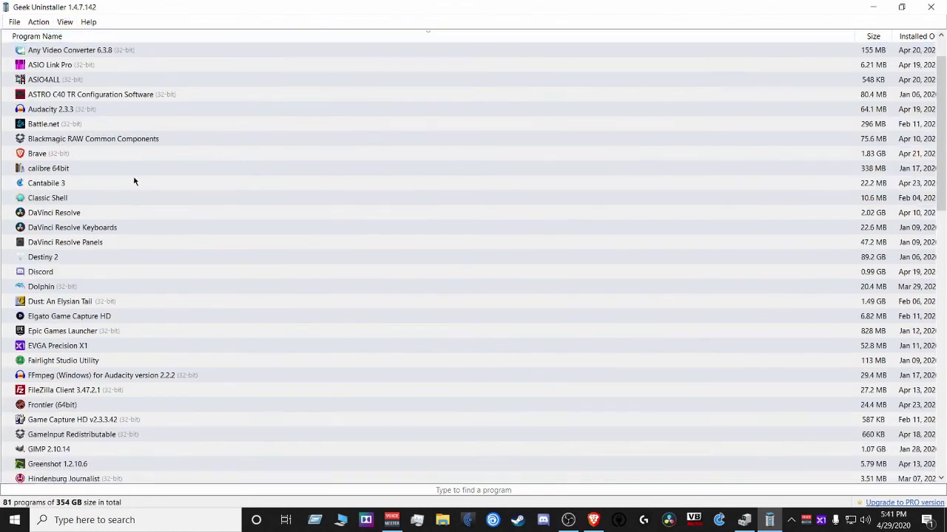
scroll(145, 270, "down", 9)
scroll(146, 270, "up", 9)
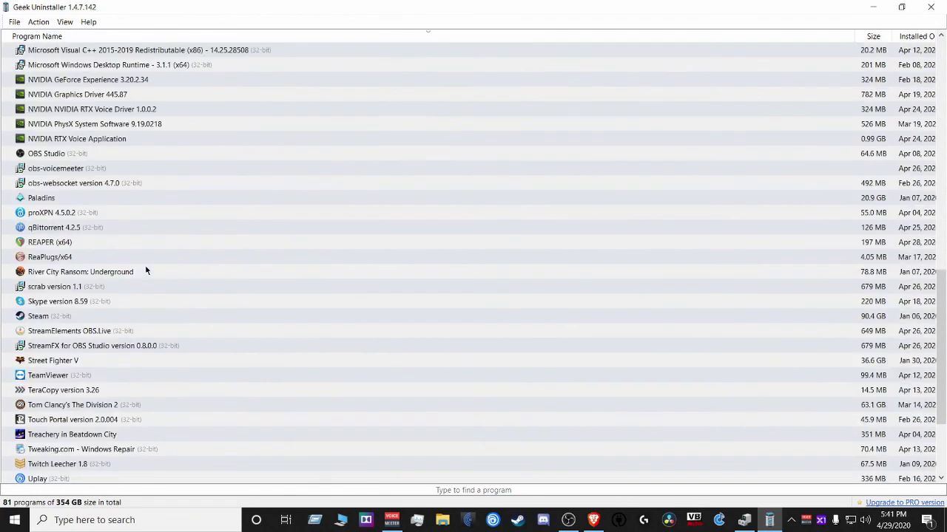
scroll(145, 270, "up", 8)
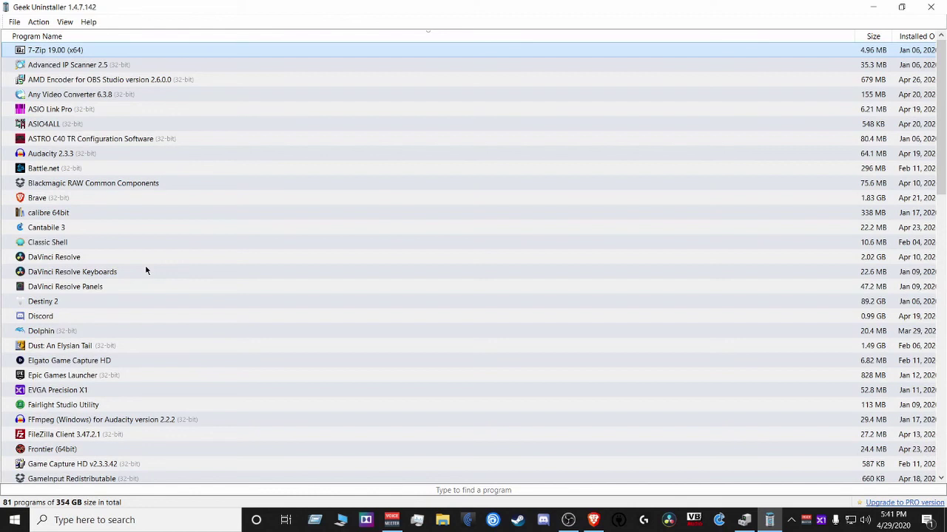
Step: Minimize Geek Uninstaller to bring Voicemeeter Banana's mixer back on screen
left_click(872, 8)
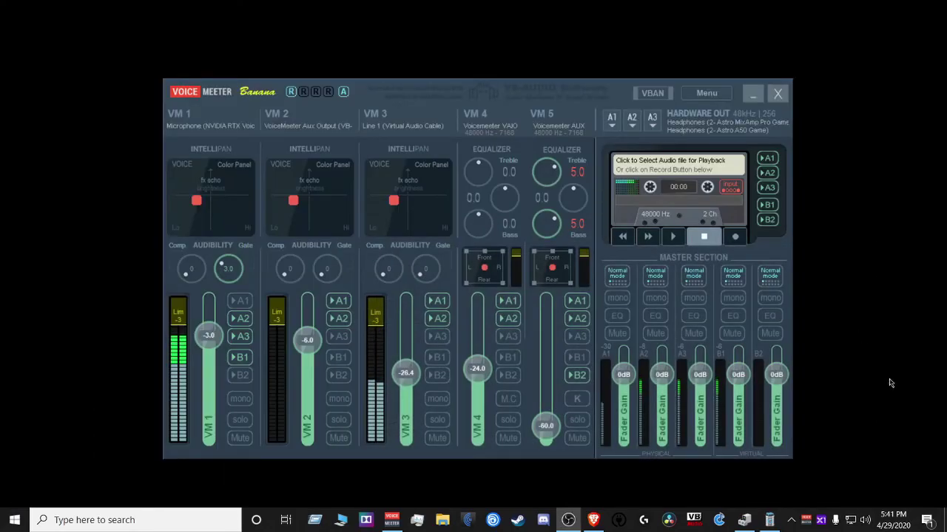